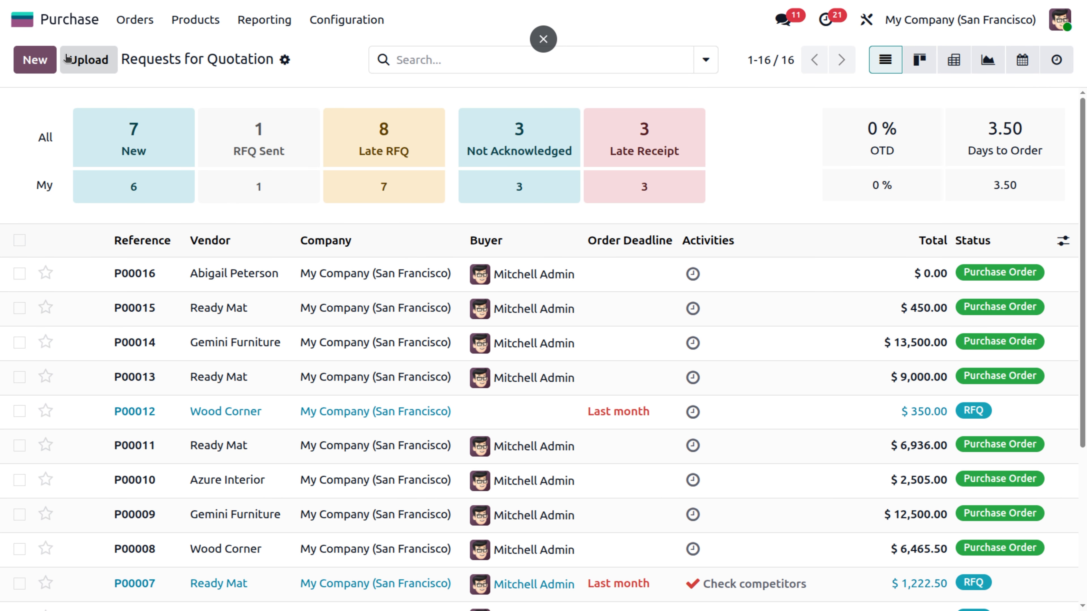
Step: Create a new request for quotation with Gemini Furniture as the vendor
click(35, 60)
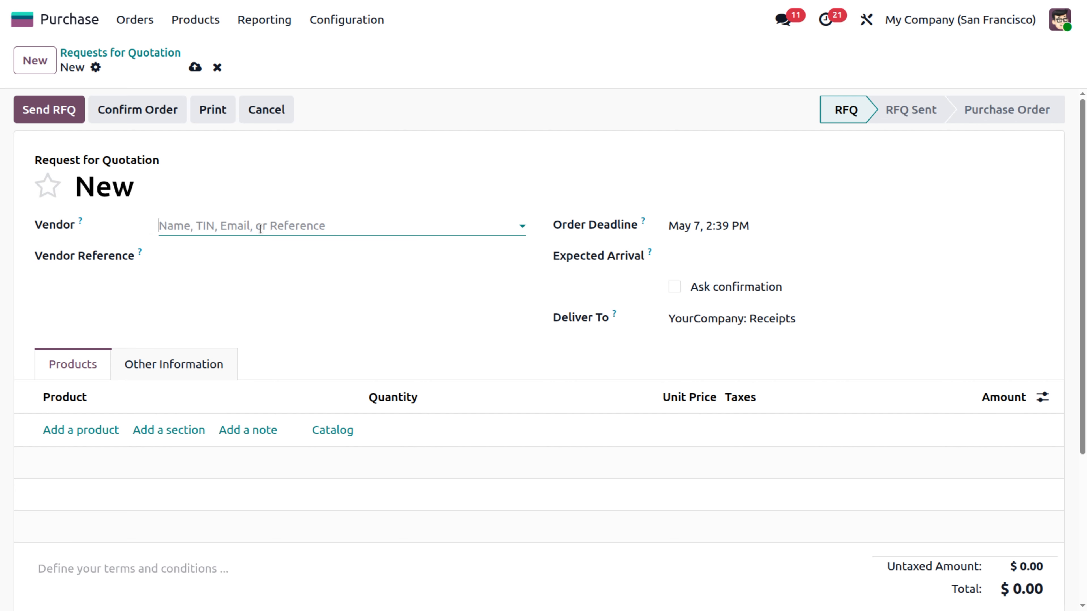
click(261, 229)
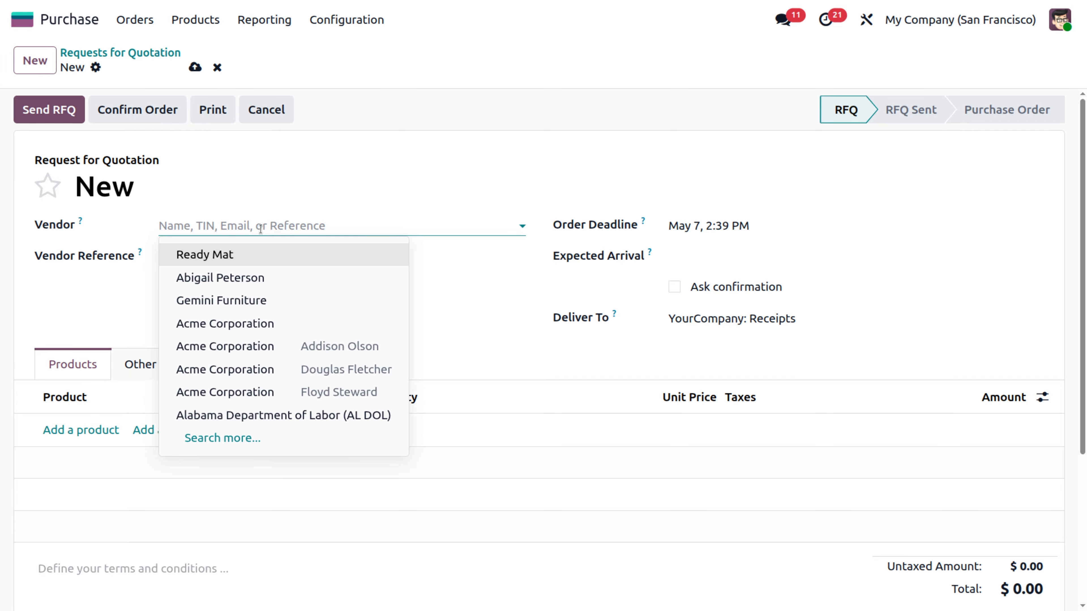
click(271, 306)
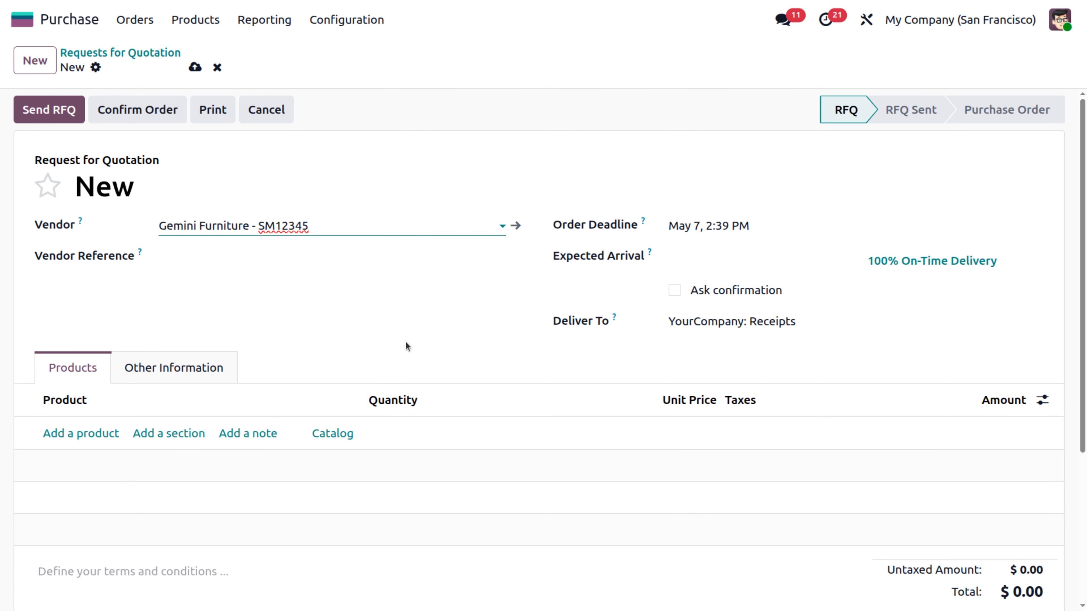
Step: Add the Cozy Sweater as a product line on the request for quotation
click(61, 432)
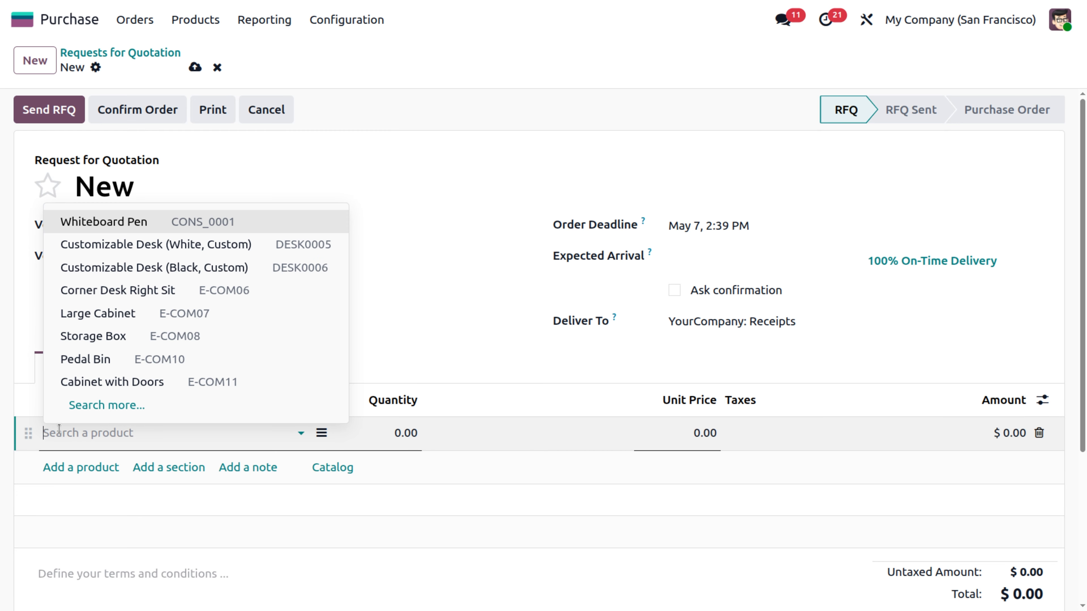
text(c)
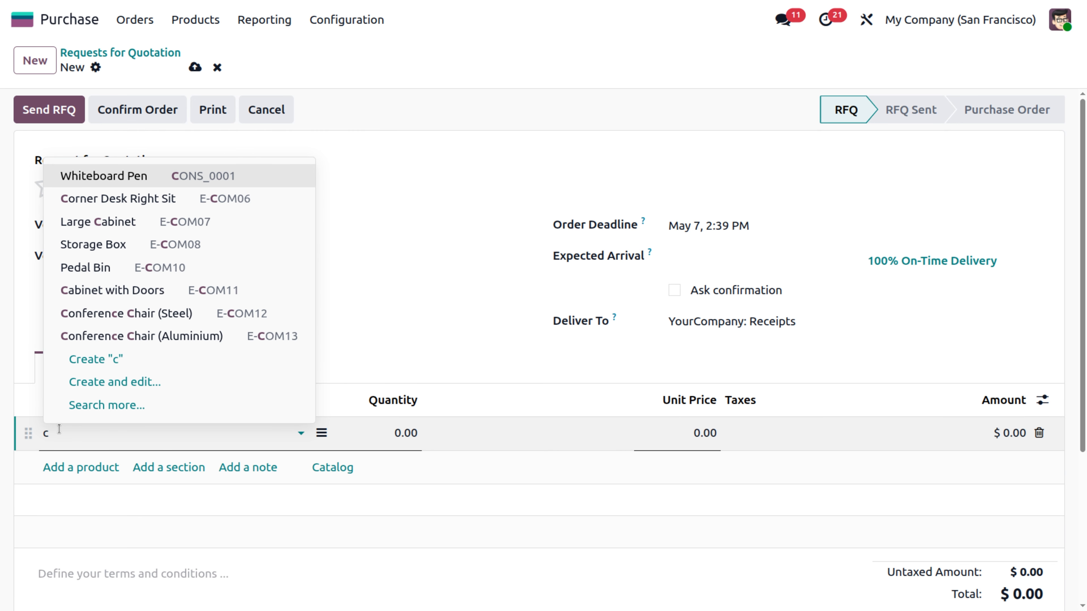
text(ozy)
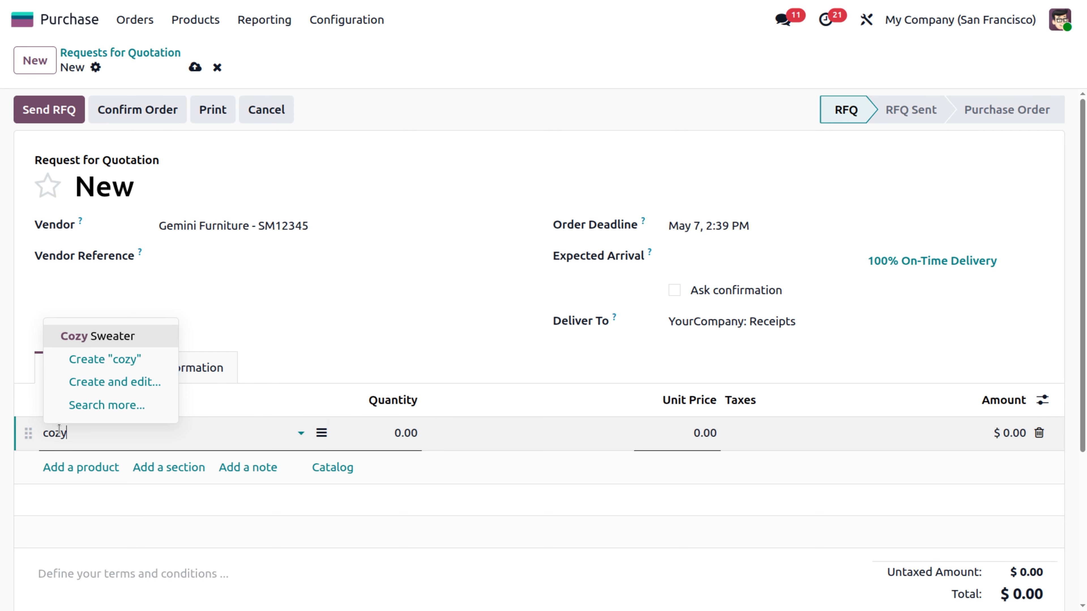
click(116, 342)
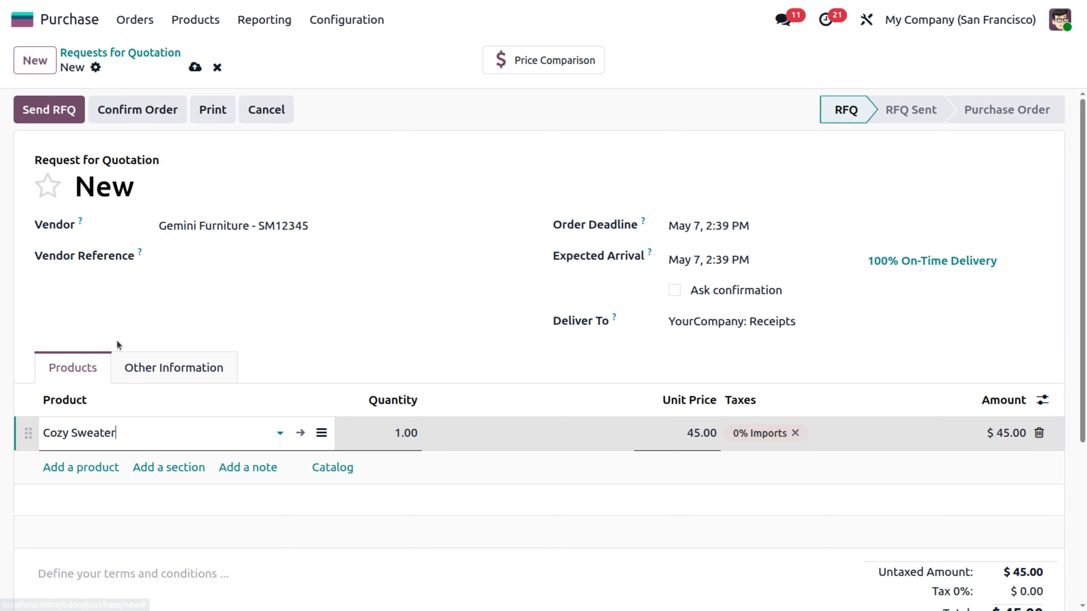
Step: Review the general information on the Cozy Sweater's product record and return to the request for quotation
click(301, 434)
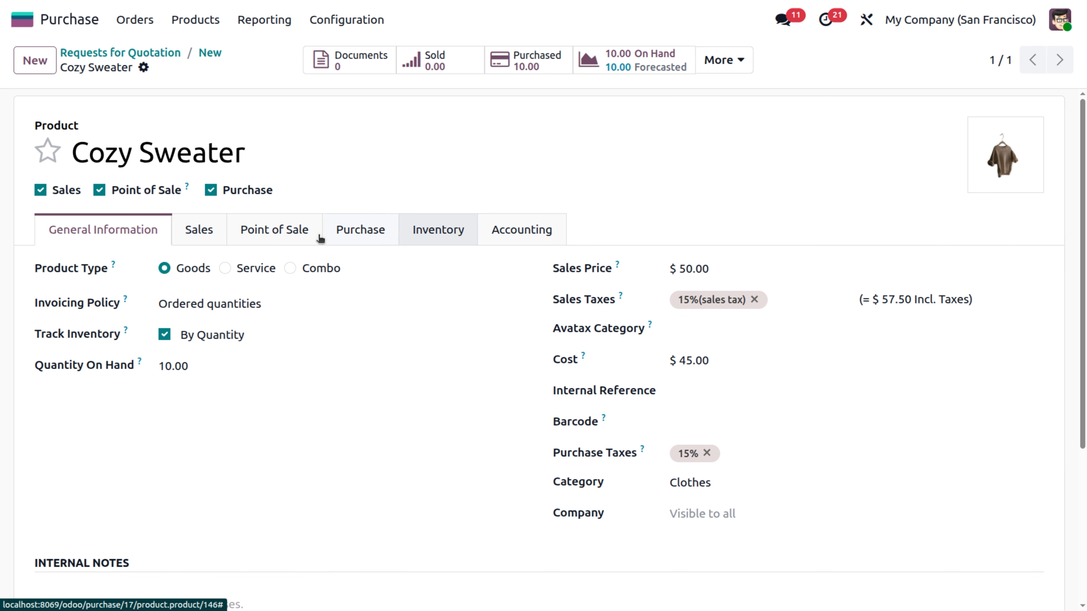
mouse_move(122, 341)
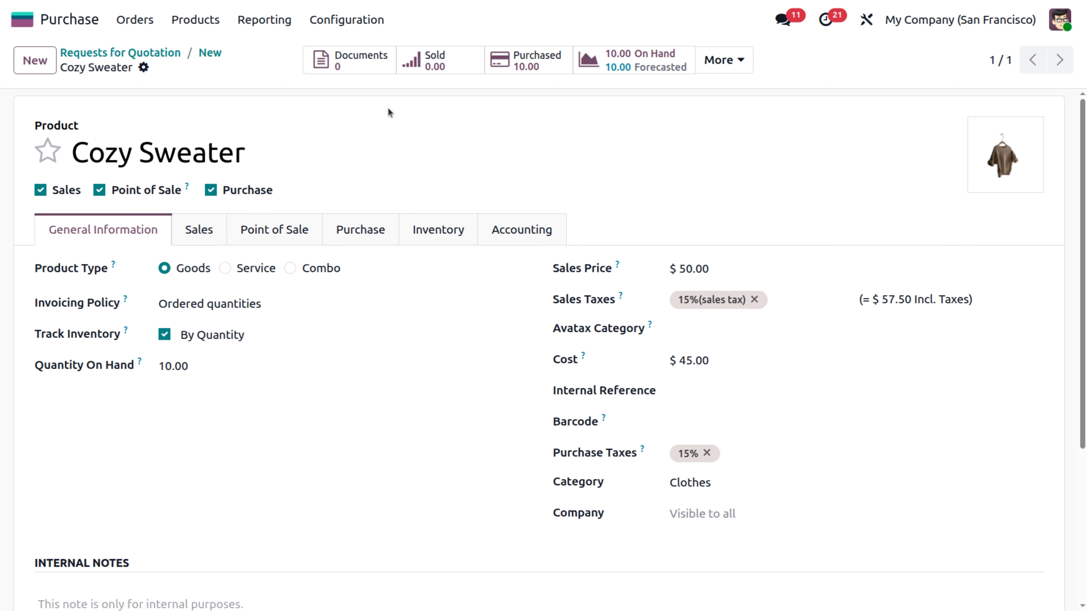
click(214, 51)
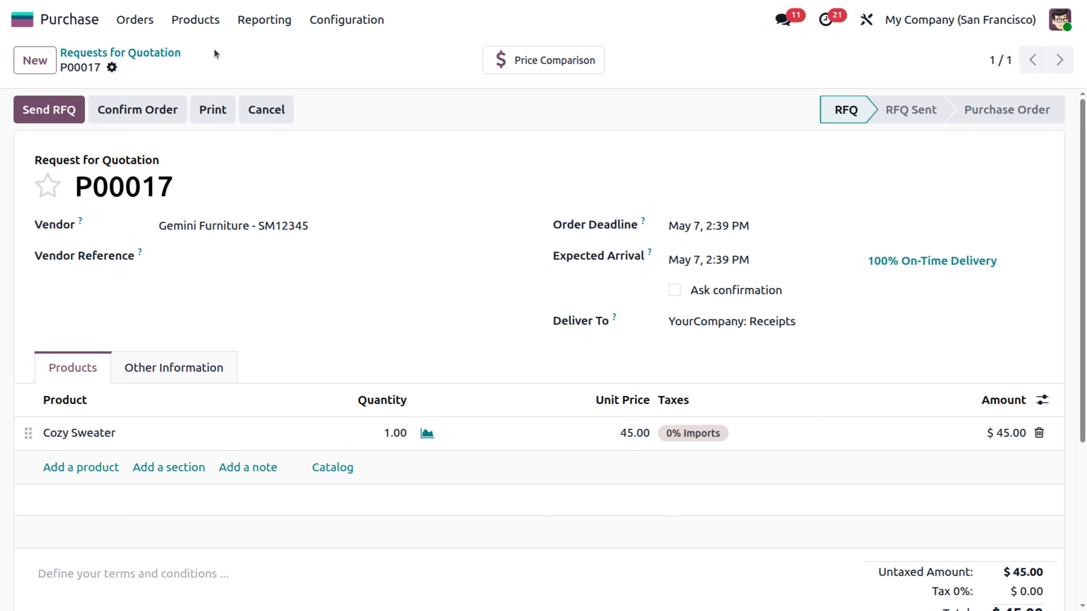
Step: Set the Cozy Sweater line's quantity to 40 and check the order totals
click(389, 436)
text(40)
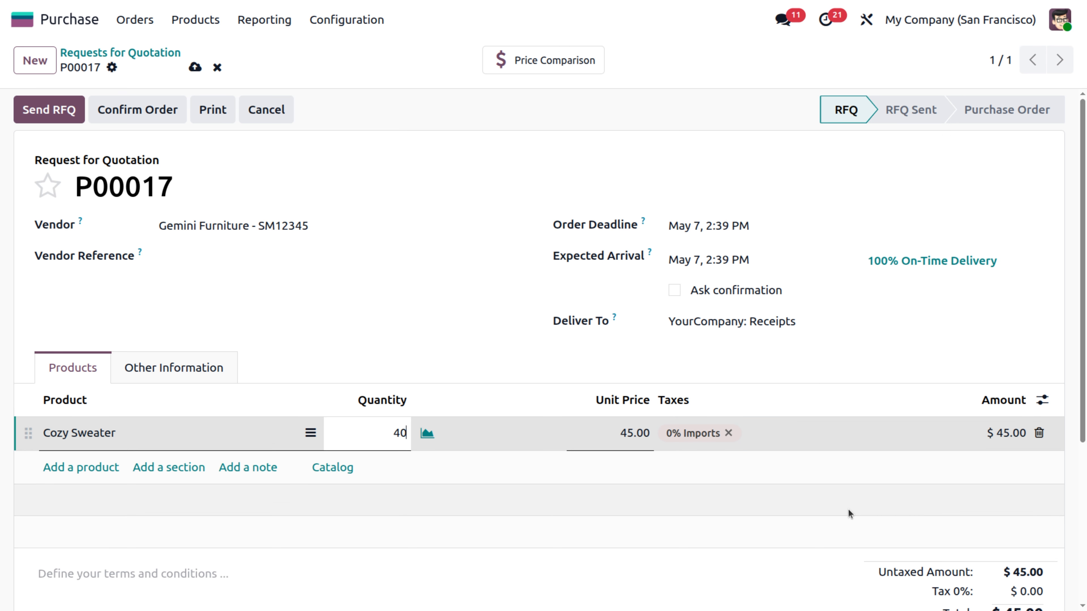
click(847, 508)
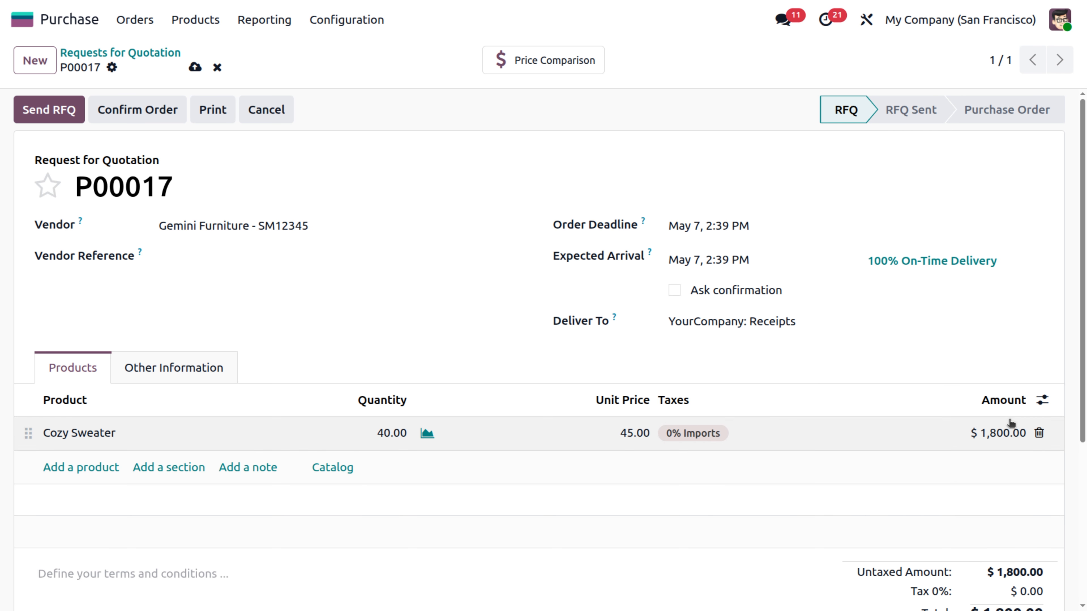
scroll(933, 452, down, 4)
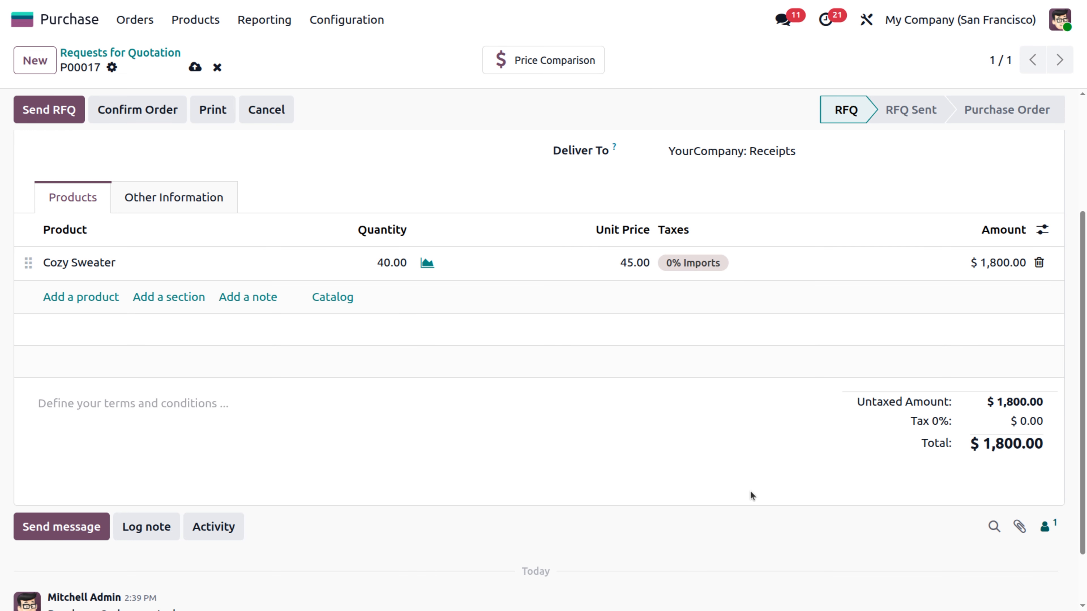
scroll(751, 495, up, 4)
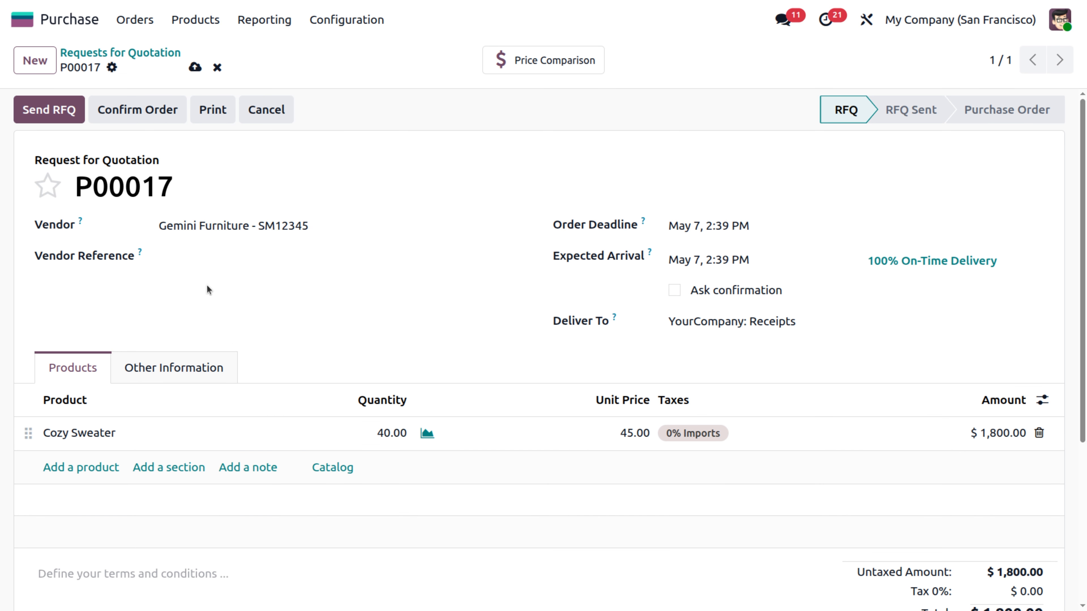
Step: Confirm the request for quotation as a purchase order and validate the receipt of its products
click(163, 111)
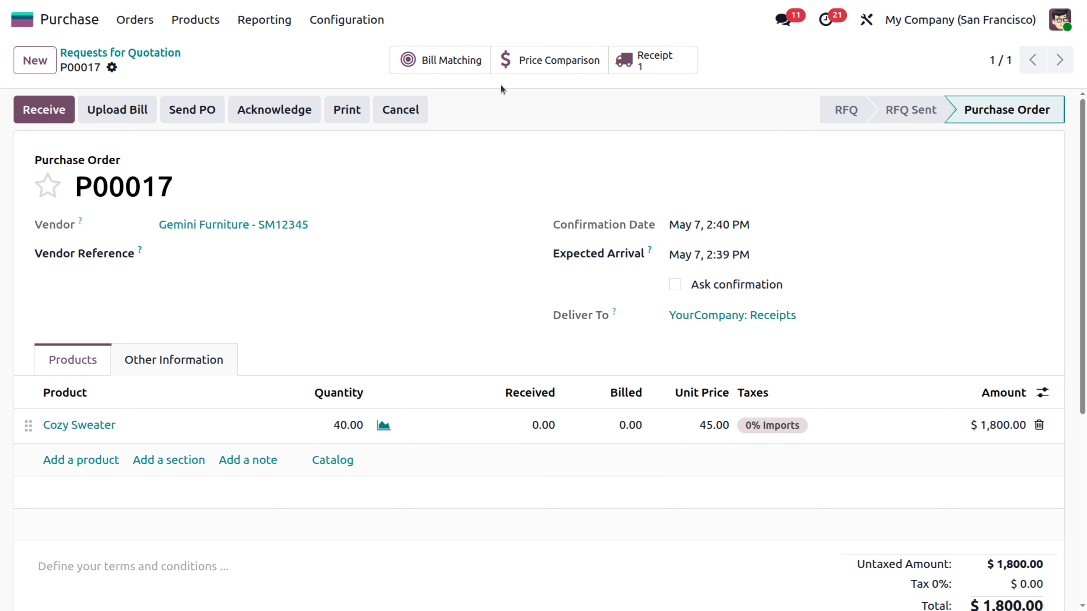
click(61, 113)
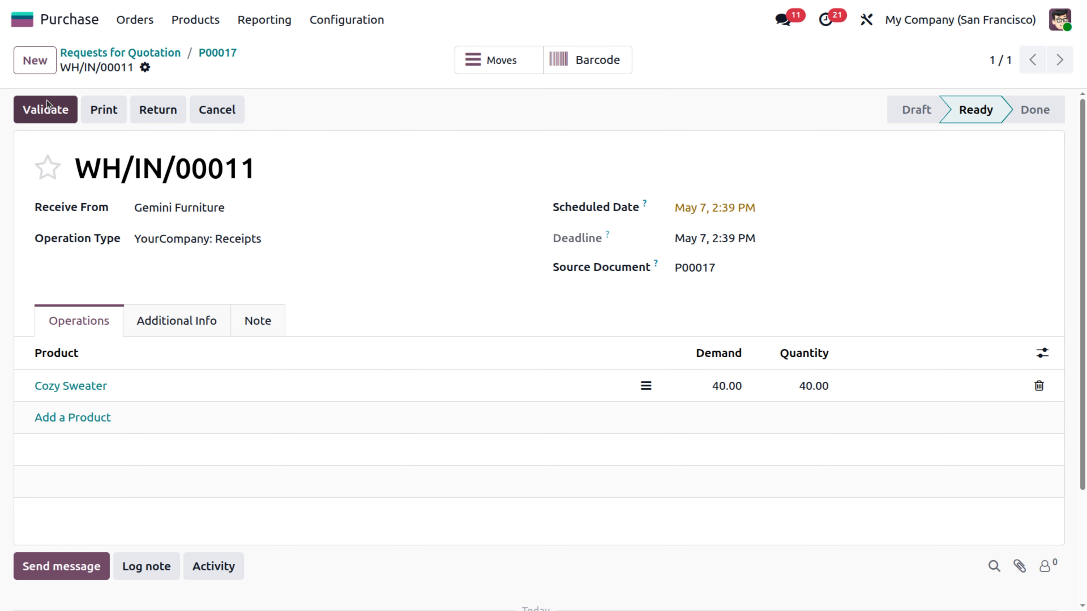
click(47, 111)
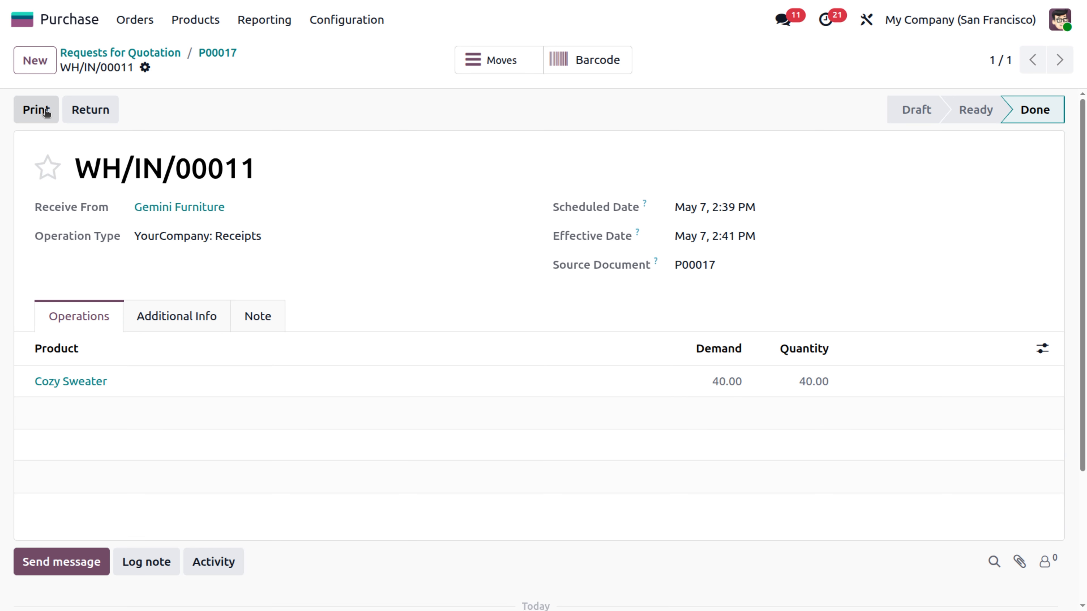
Step: Switch to the Inventory app and search its Stock report for the product "cozy"
click(60, 26)
text(in)
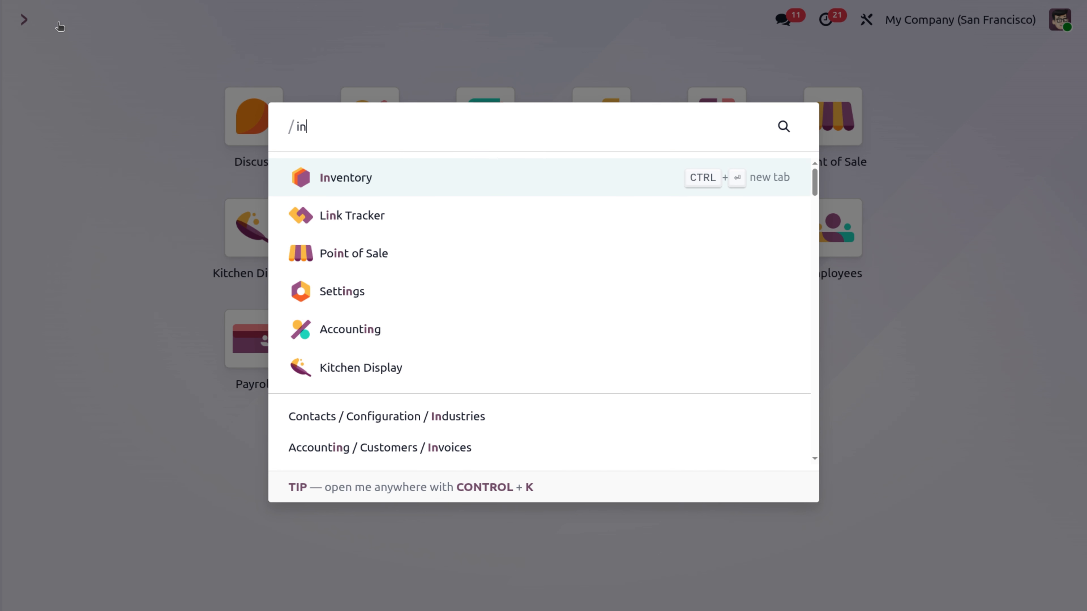
key(Return)
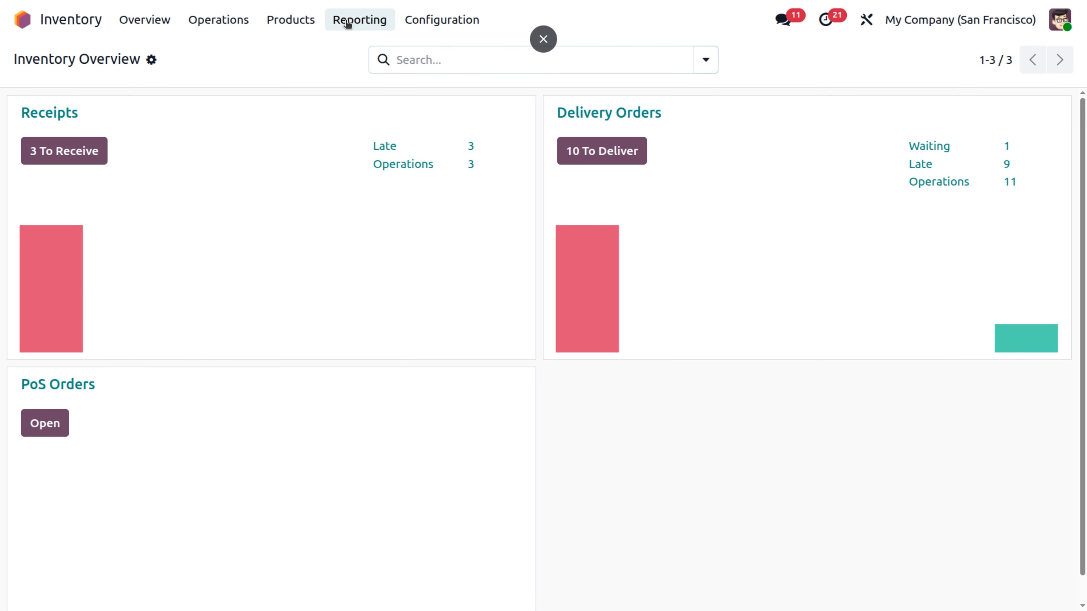
click(348, 24)
click(363, 54)
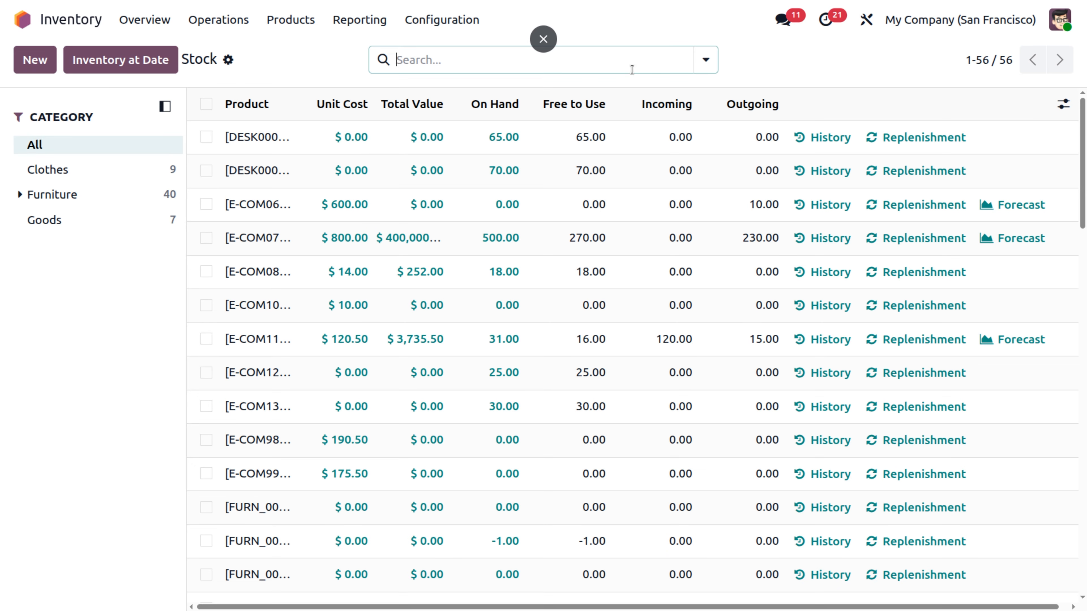
click(629, 66)
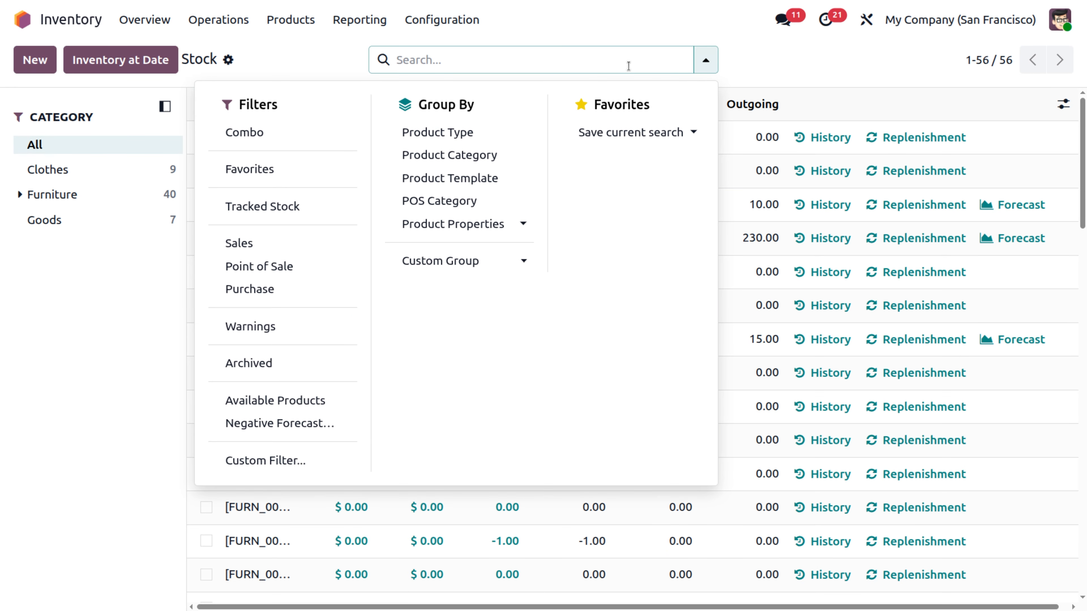
text(cozy)
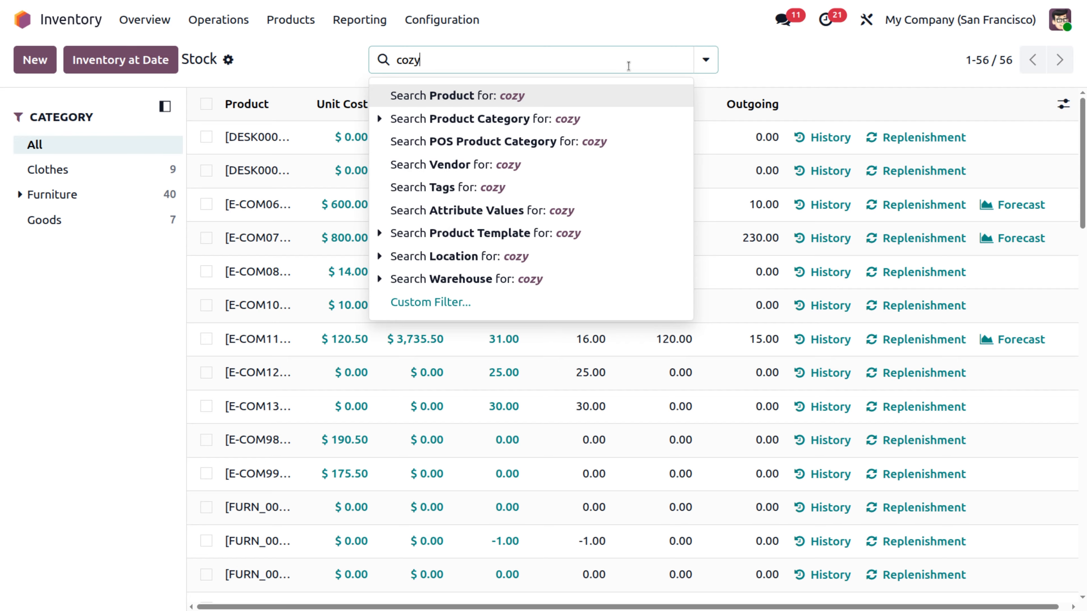
key(Return)
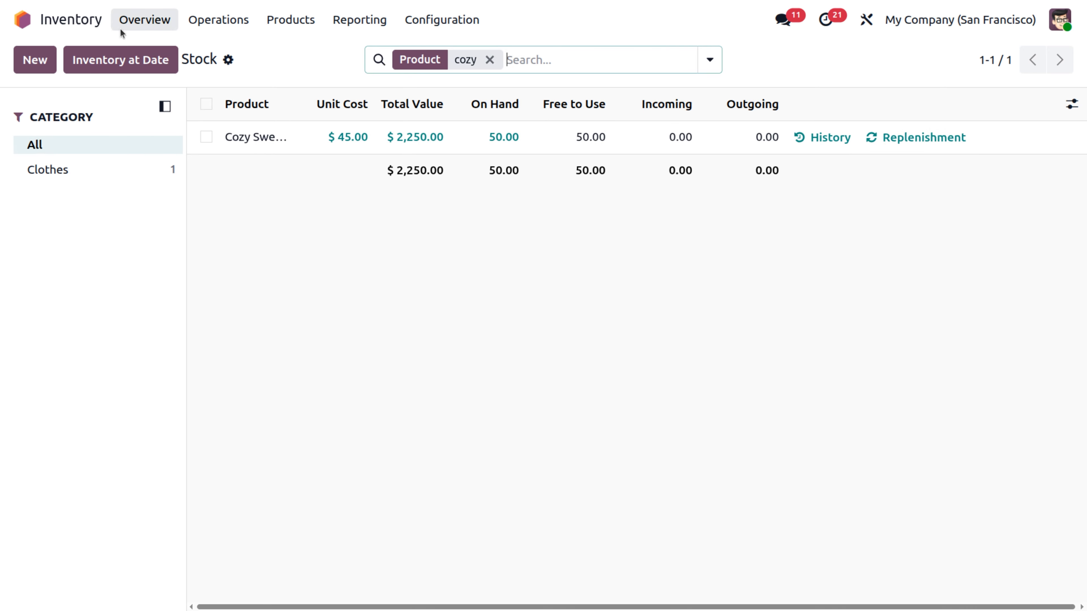
Step: Switch to the Purchase app and review the Requests for Quotation list
click(70, 18)
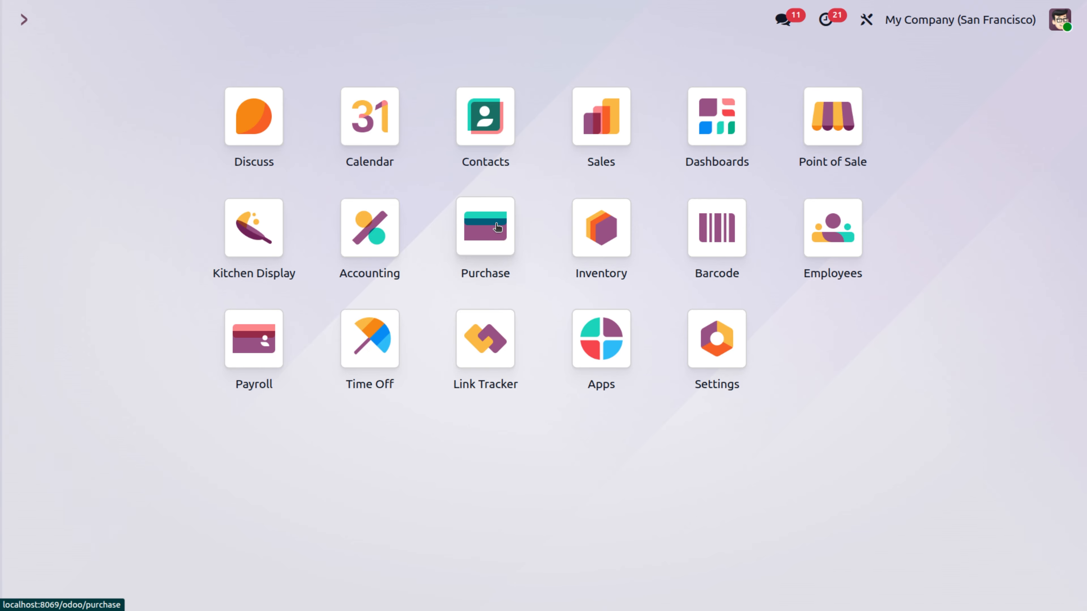
click(482, 236)
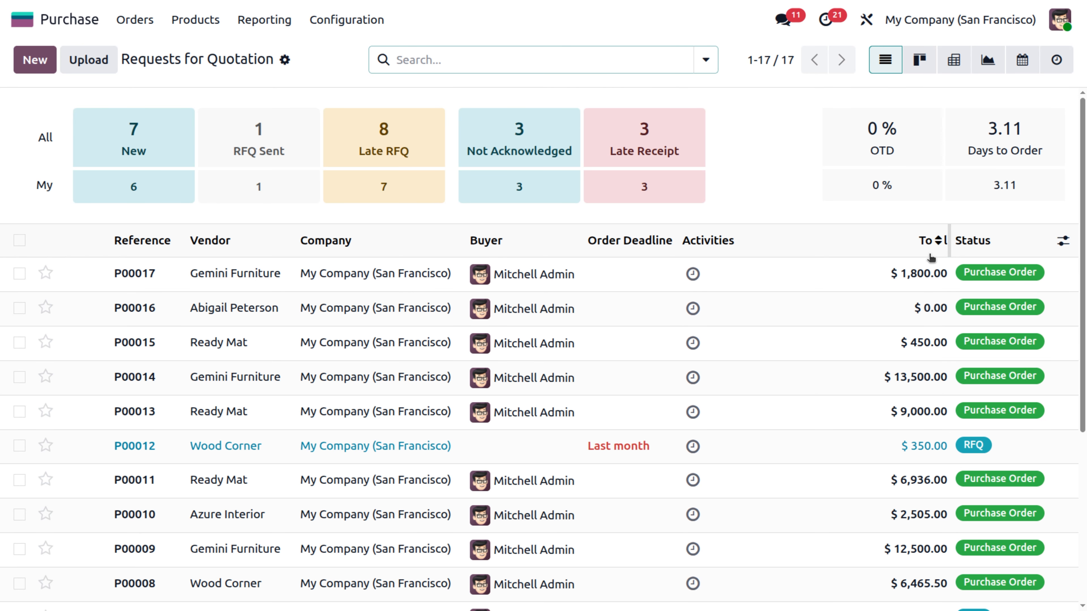
Step: Switch to the Accounting app and create a new vendor bill with Gemini Furniture as the vendor
click(48, 19)
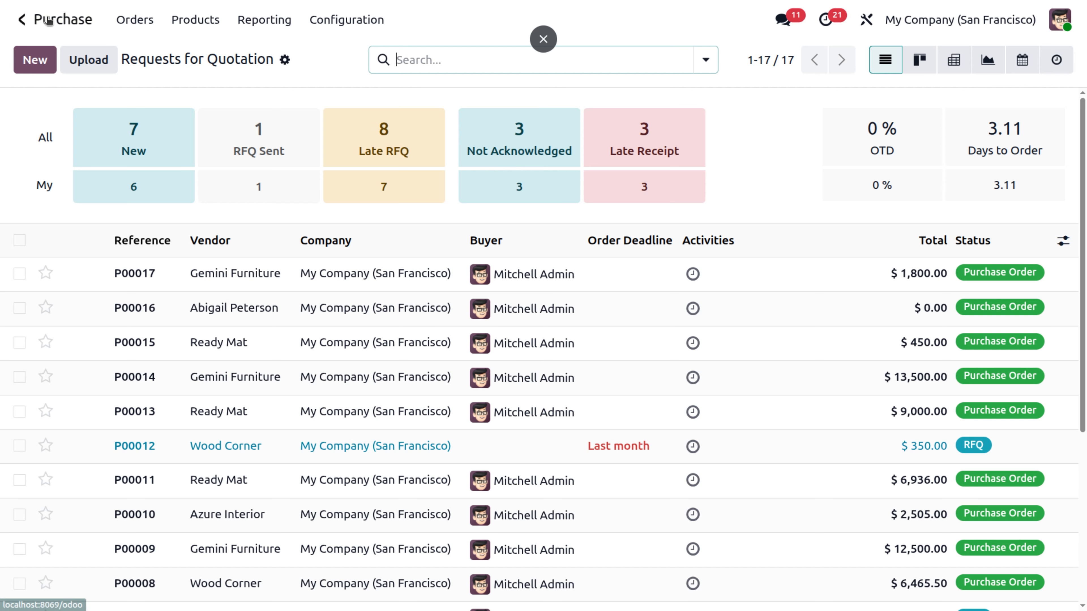
text(acc)
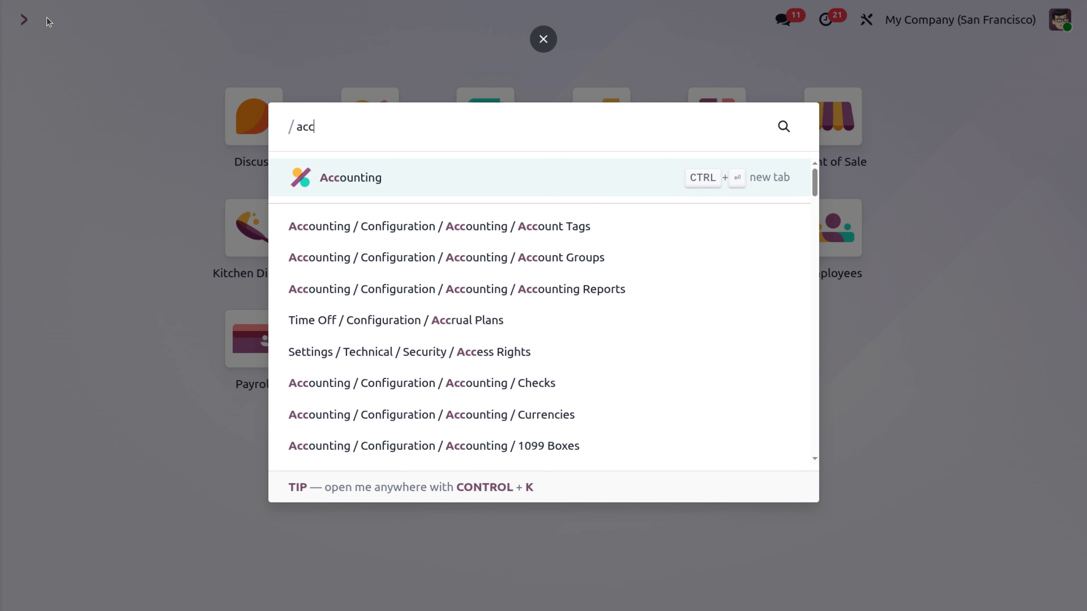
key(Return)
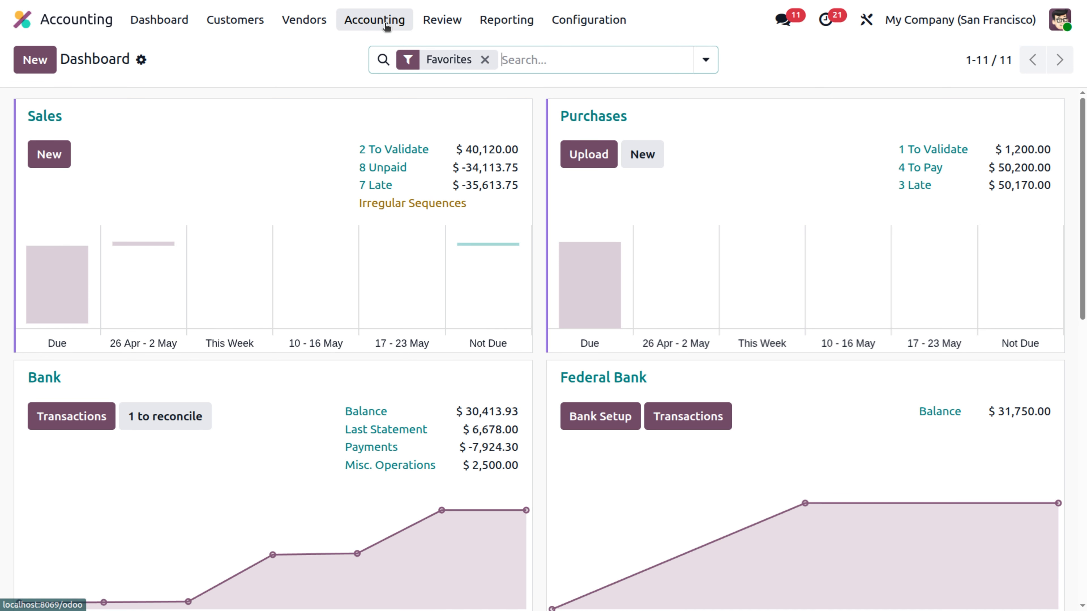
click(309, 24)
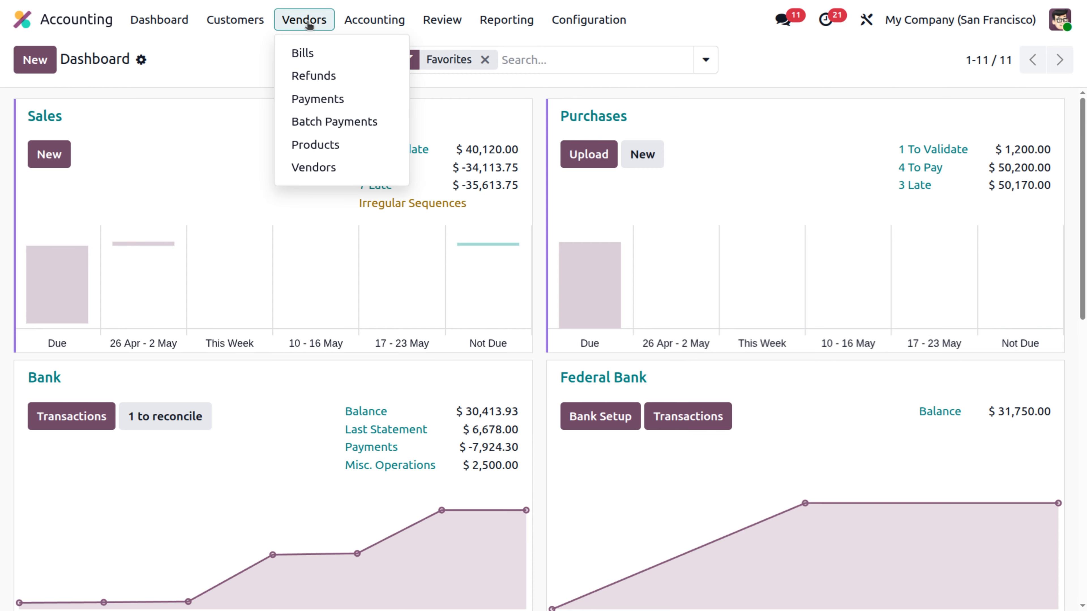
click(310, 61)
click(28, 62)
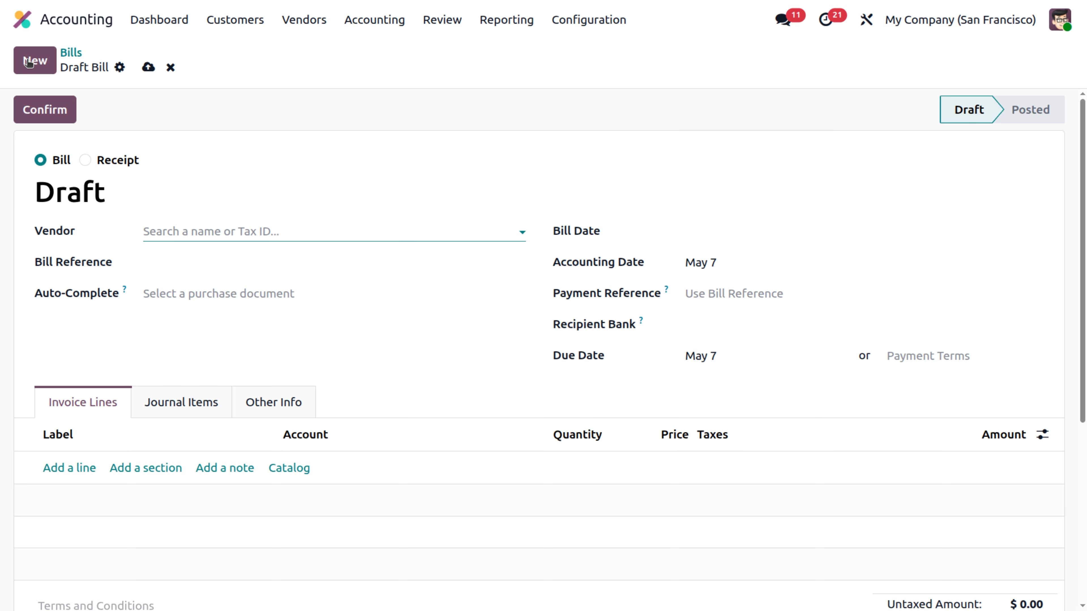
click(197, 228)
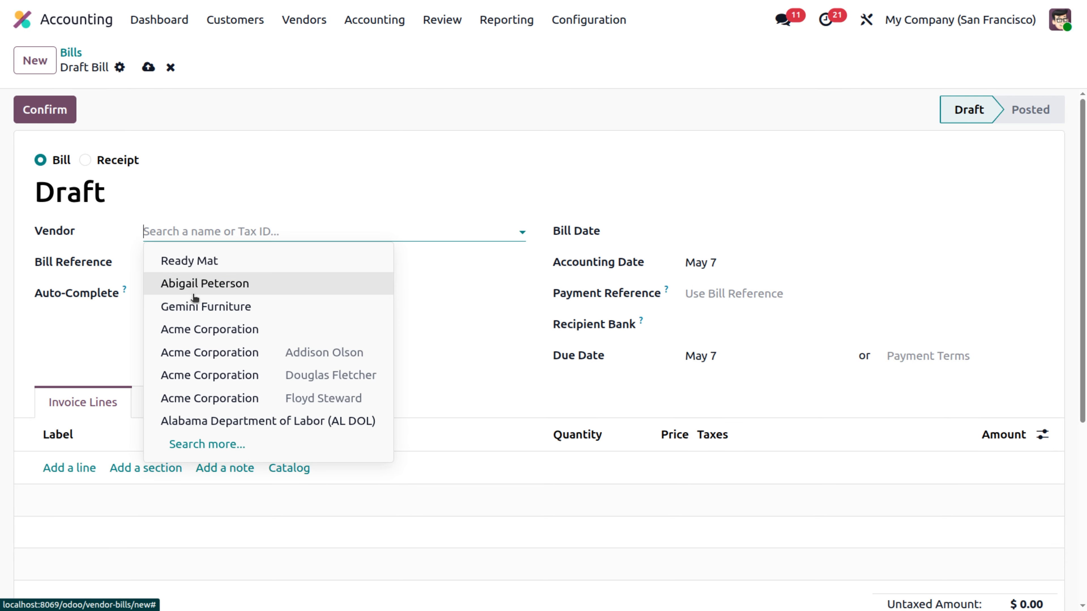
click(197, 307)
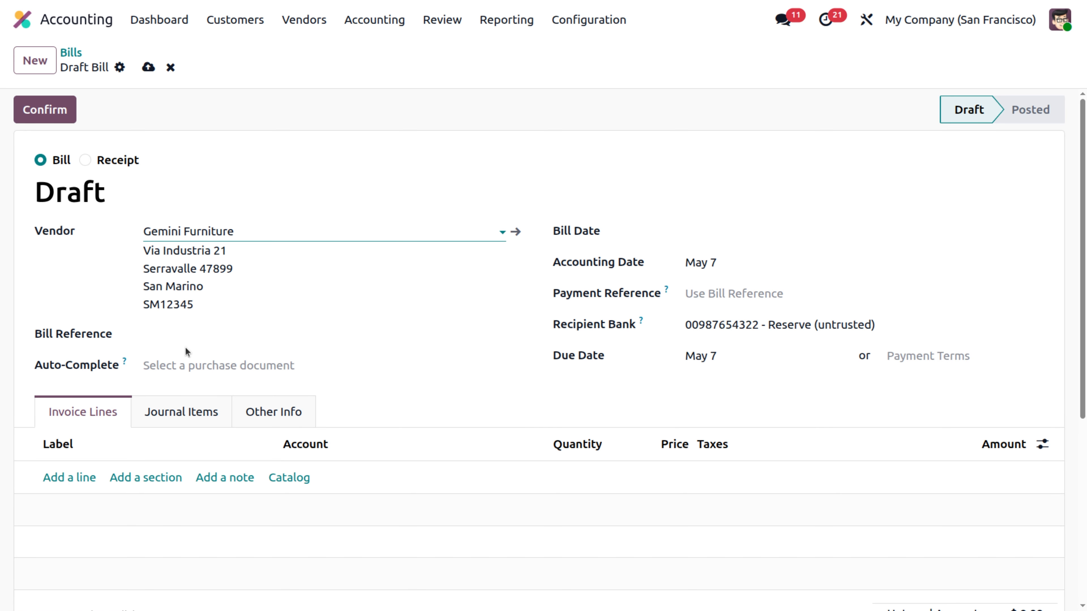
Step: Auto-complete the draft vendor bill from Gemini Furniture's $1,800.00 purchase order
click(188, 337)
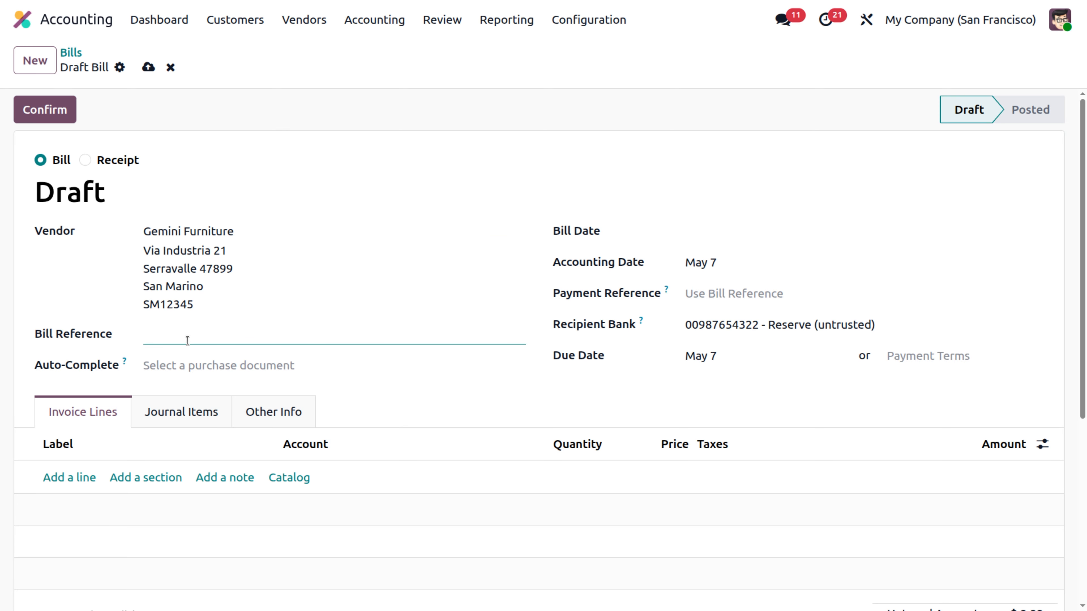
click(190, 353)
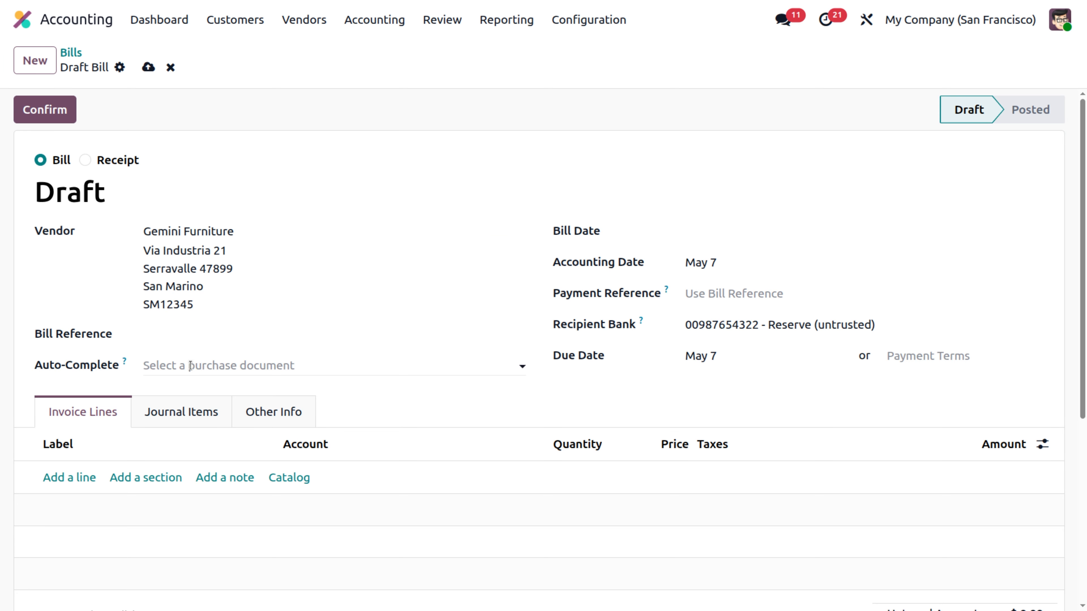
click(191, 362)
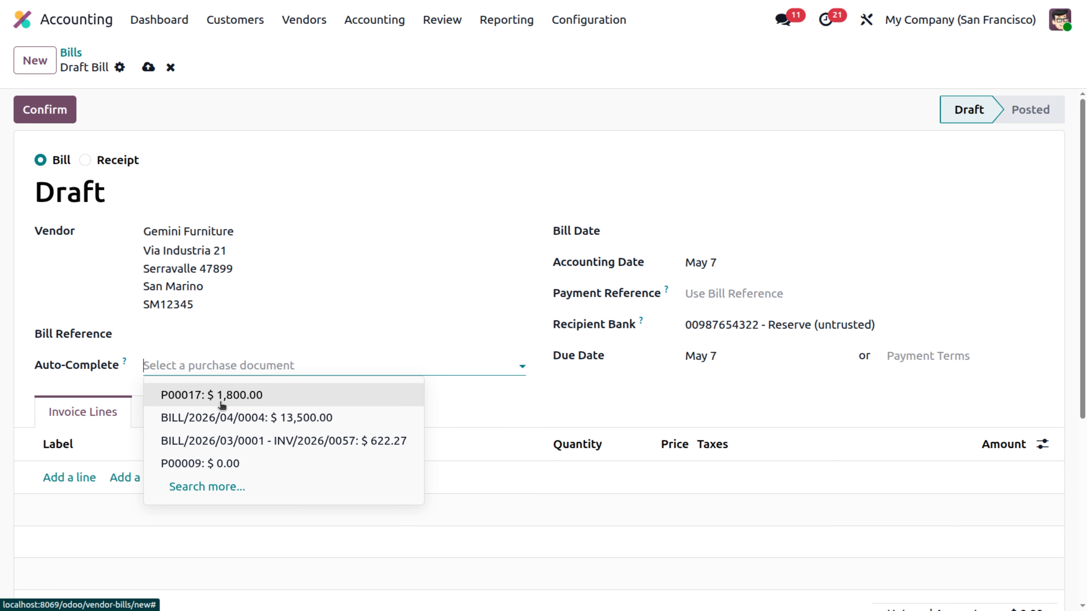
click(198, 395)
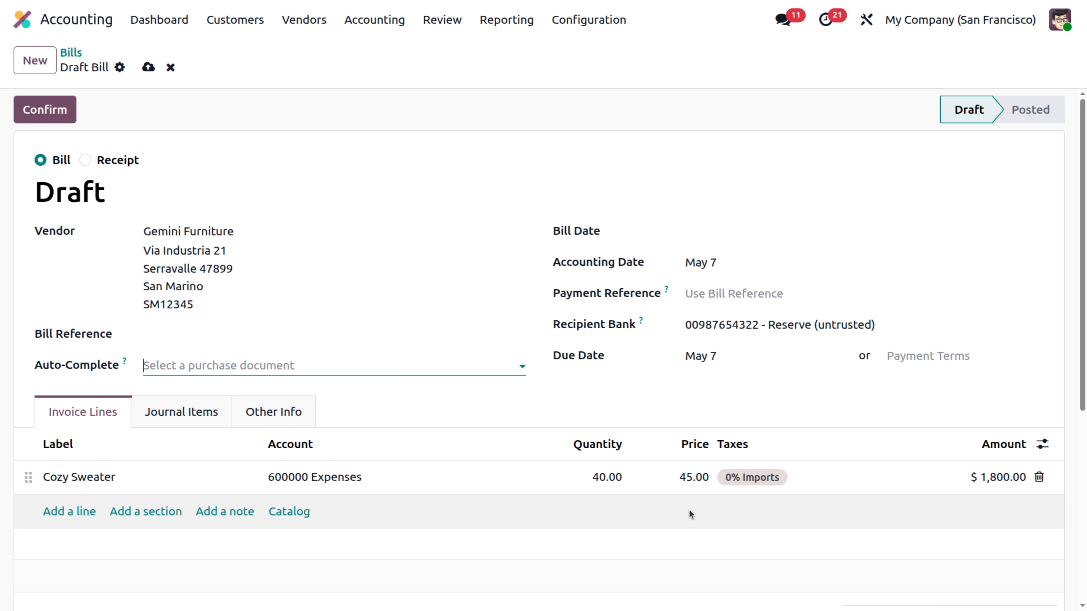
Step: Set the bill date to May 7 and confirm the bill after checking its journal items
click(739, 236)
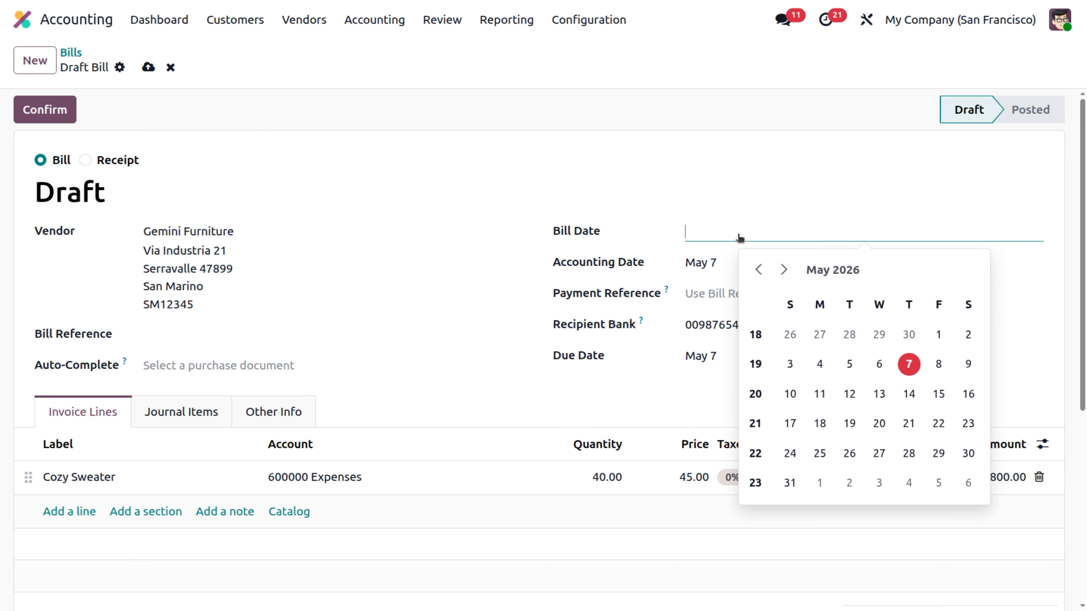
click(909, 364)
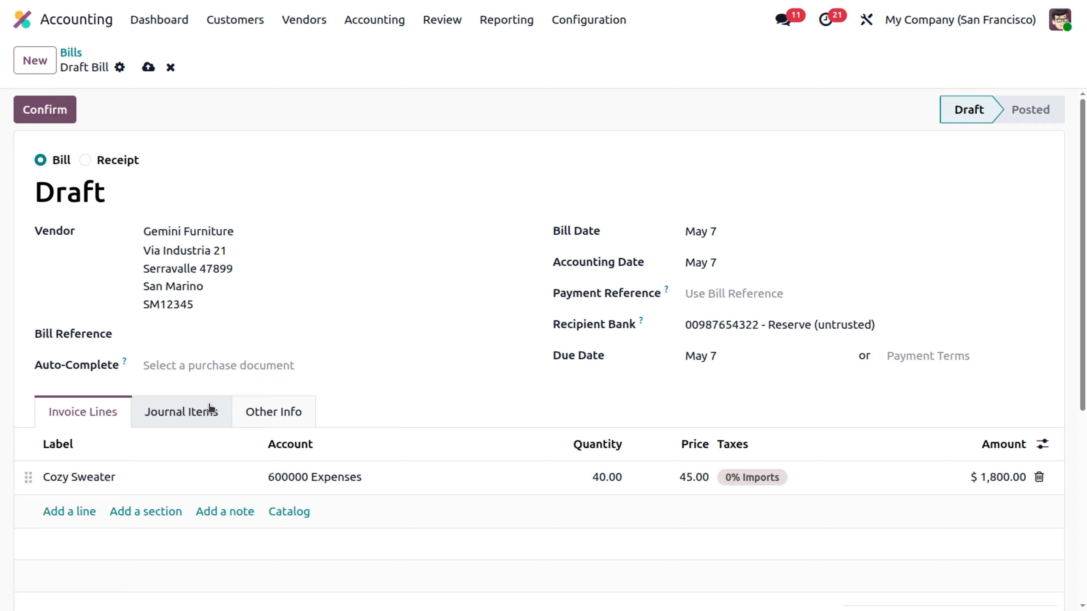
click(191, 411)
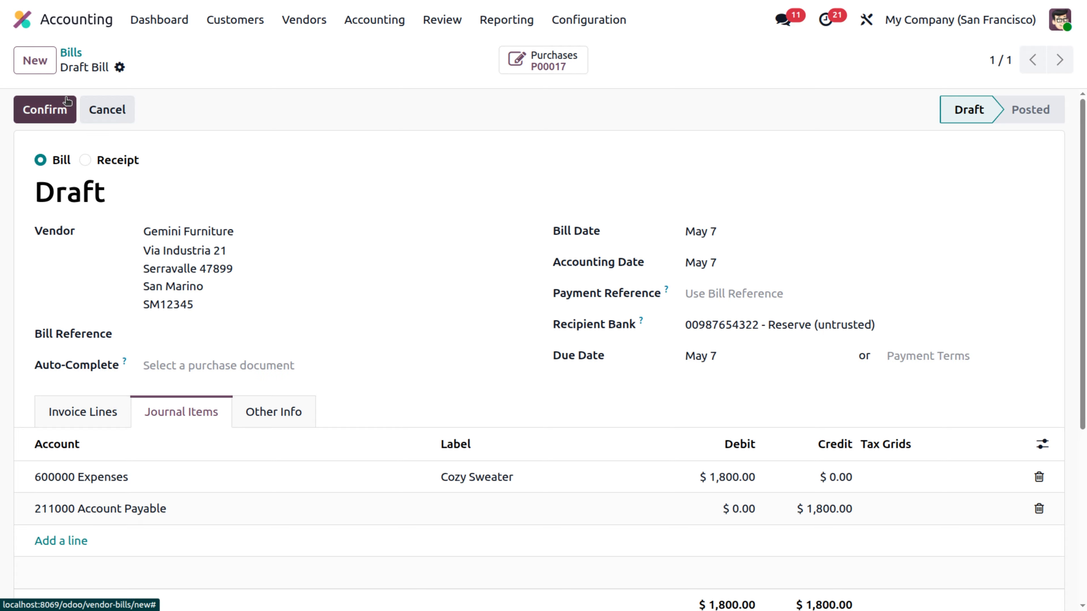
click(62, 113)
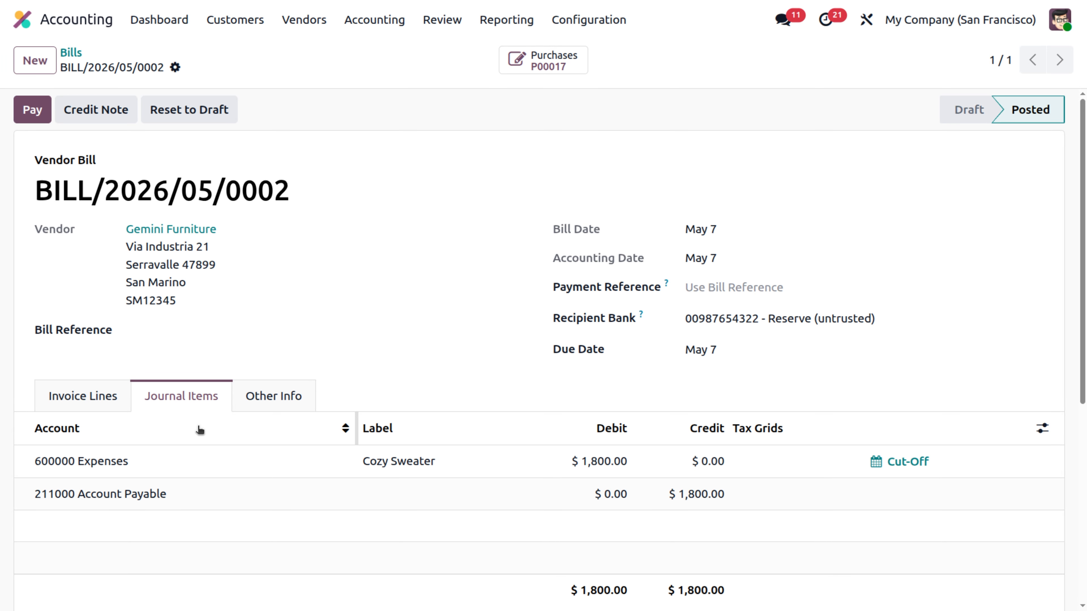
Step: Pay the posted bill through the Cash journal and create the payment
click(30, 122)
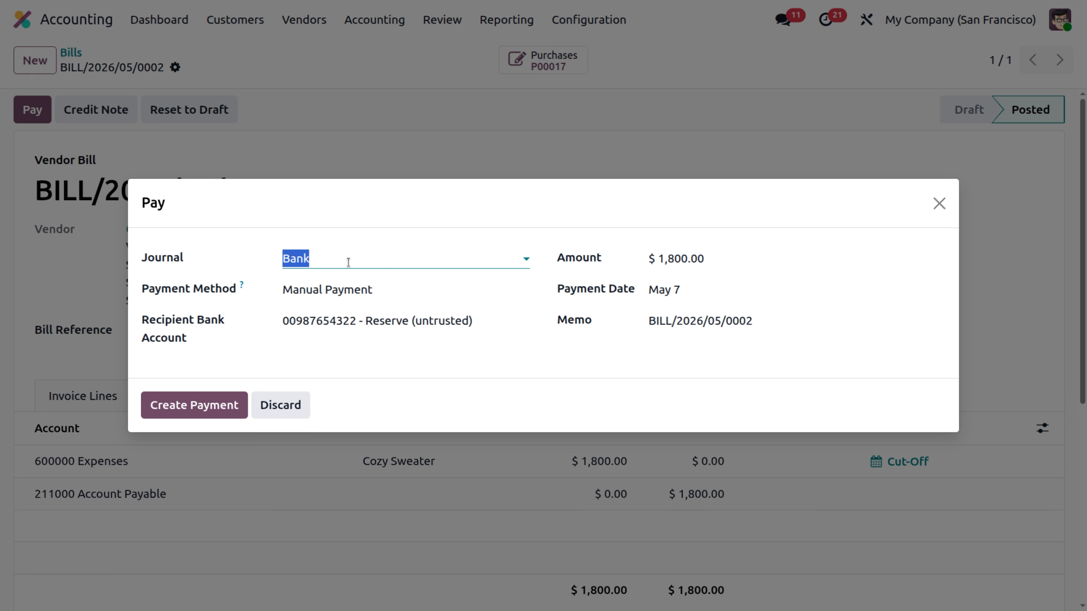
click(348, 262)
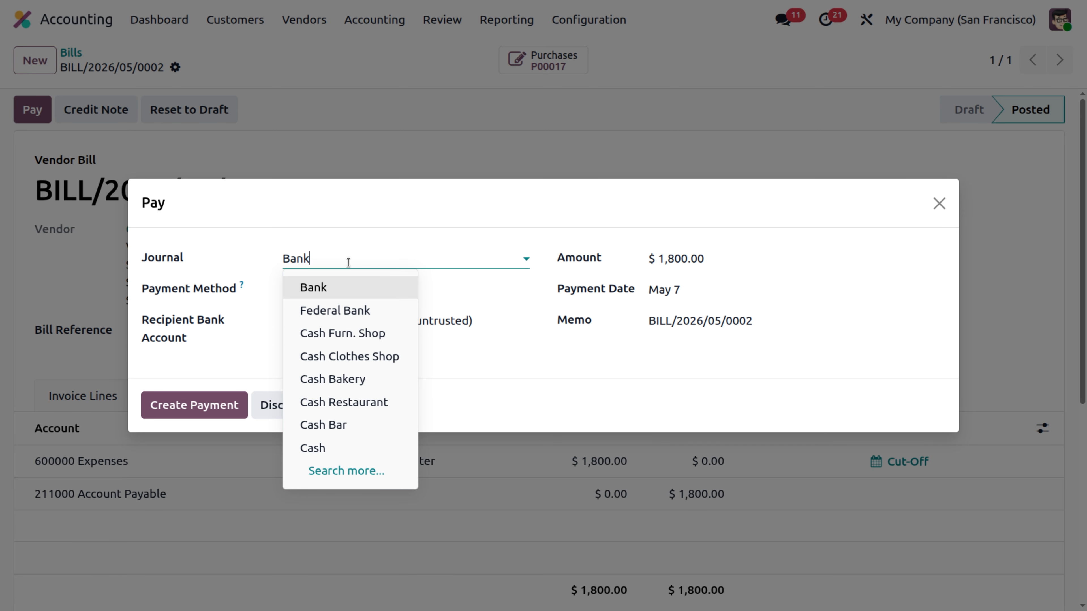
click(312, 448)
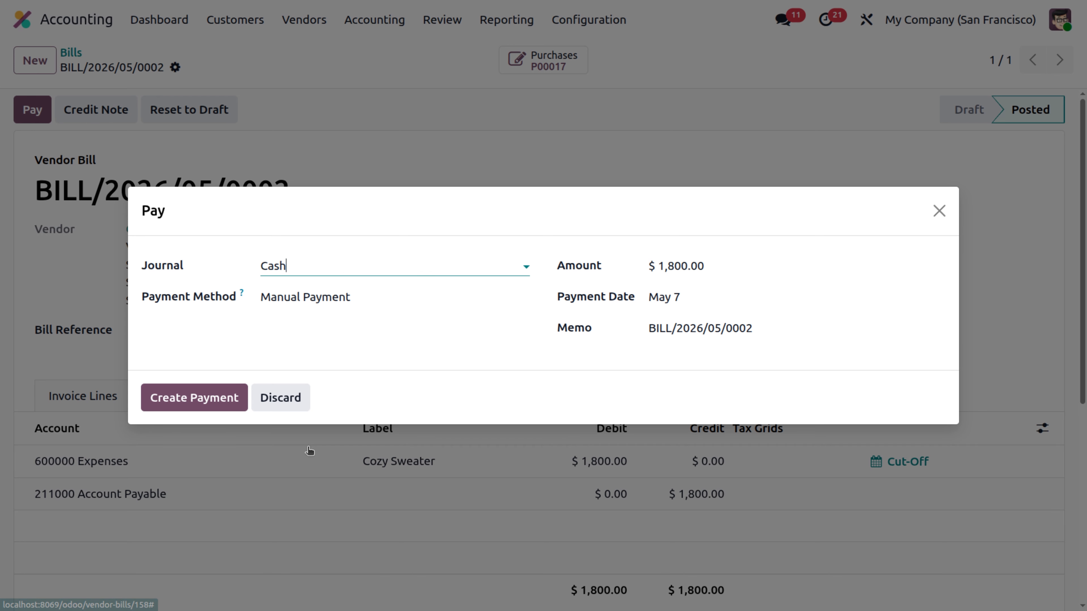
click(217, 400)
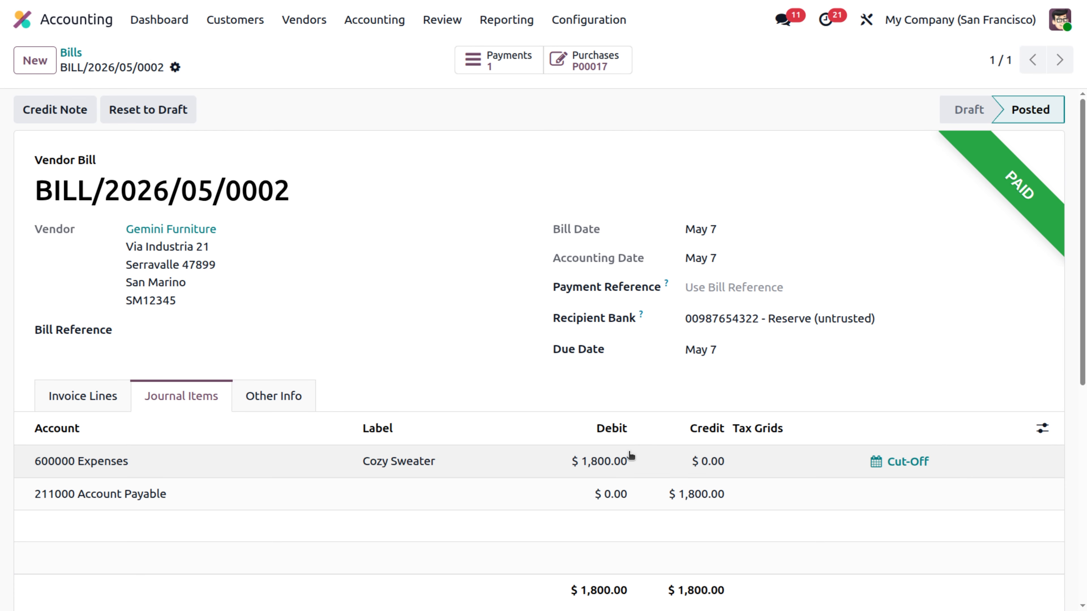
Step: Examine the Gemini Furniture cash payment and vendor bill entries of May 7 in the Journal Entries list
click(499, 22)
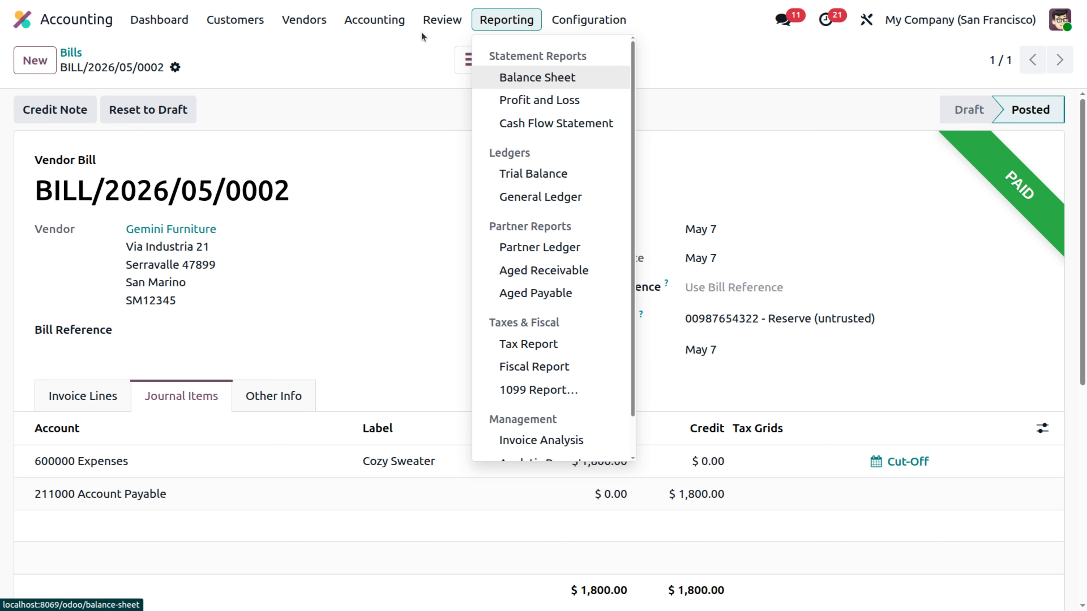
mouse_move(371, 17)
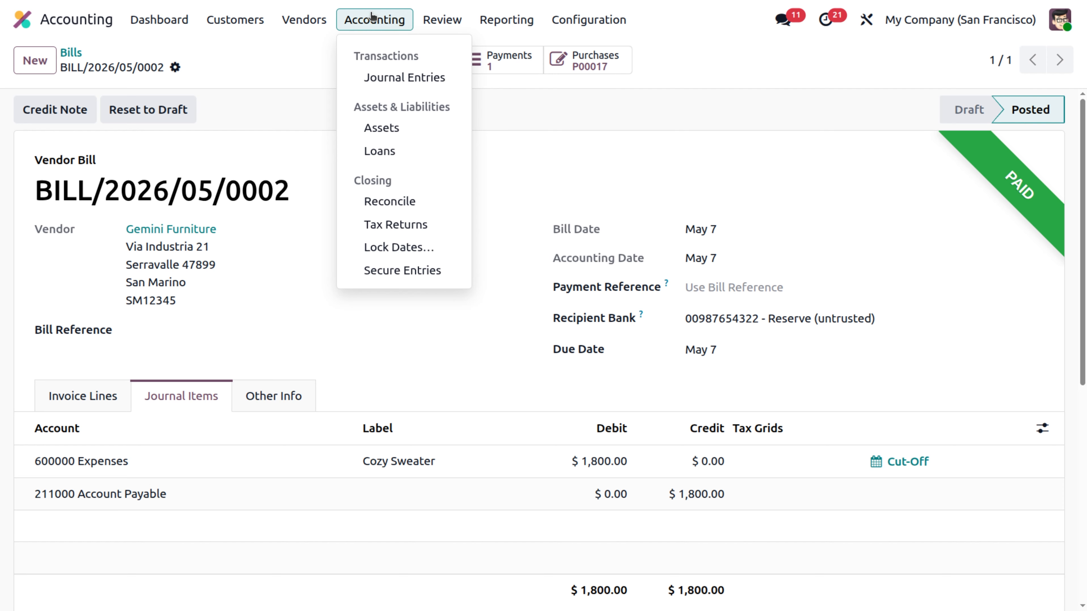
click(388, 80)
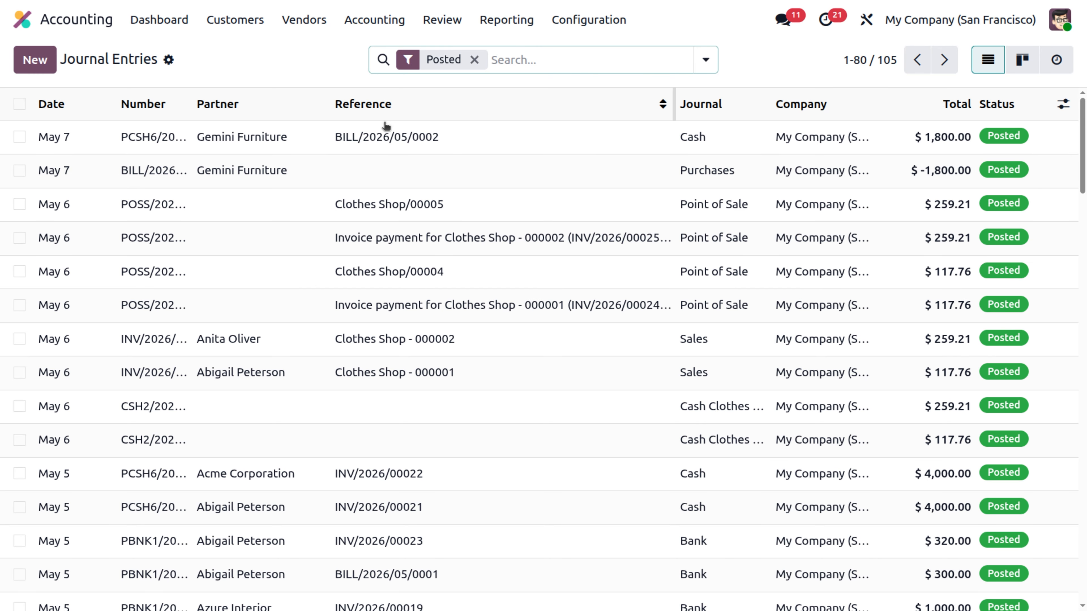
click(386, 137)
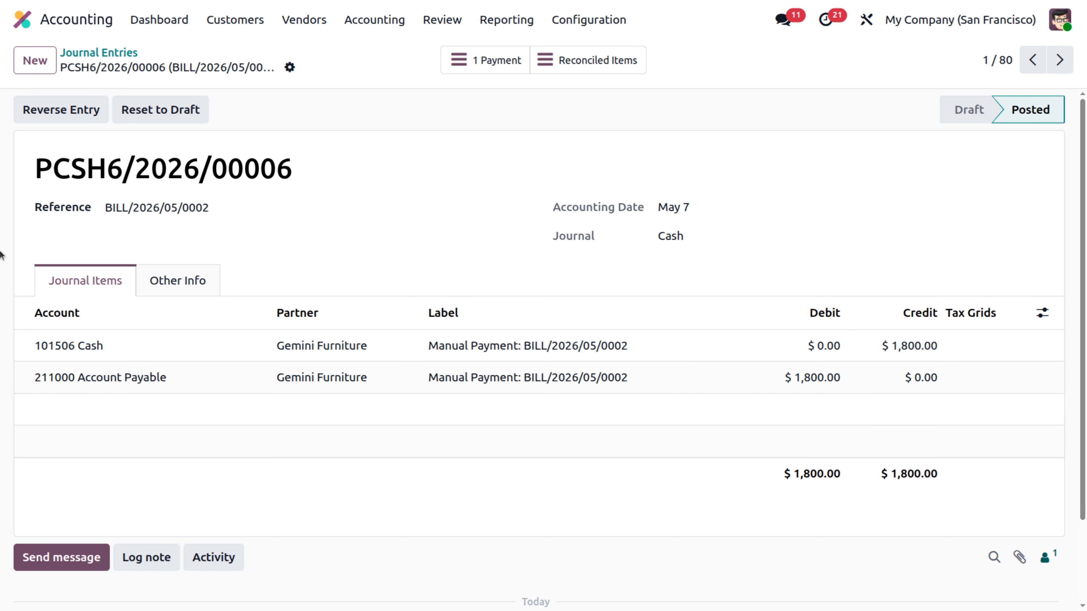
click(109, 50)
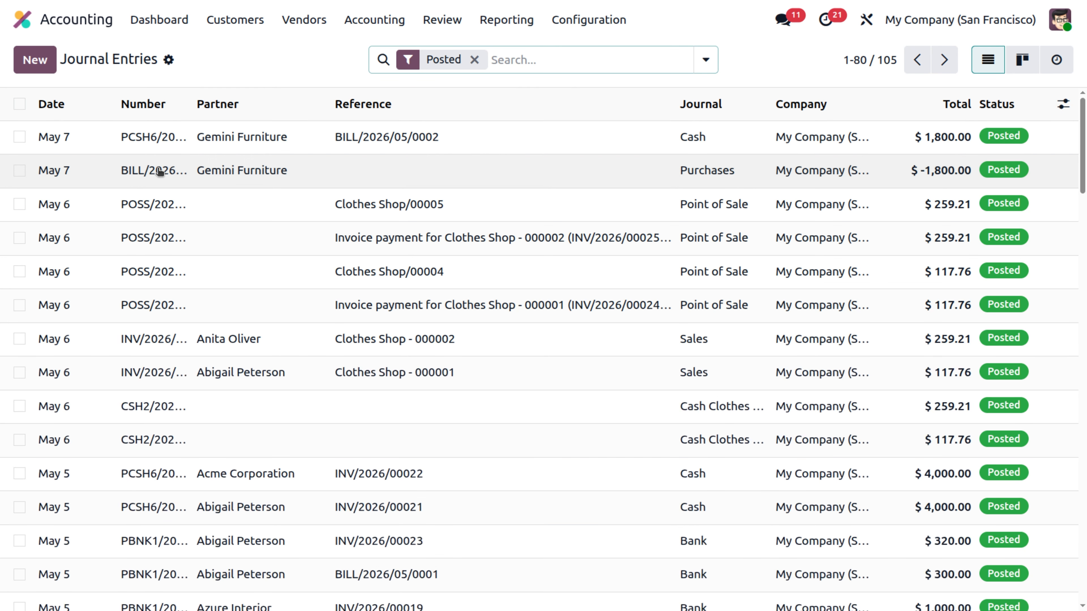
click(157, 170)
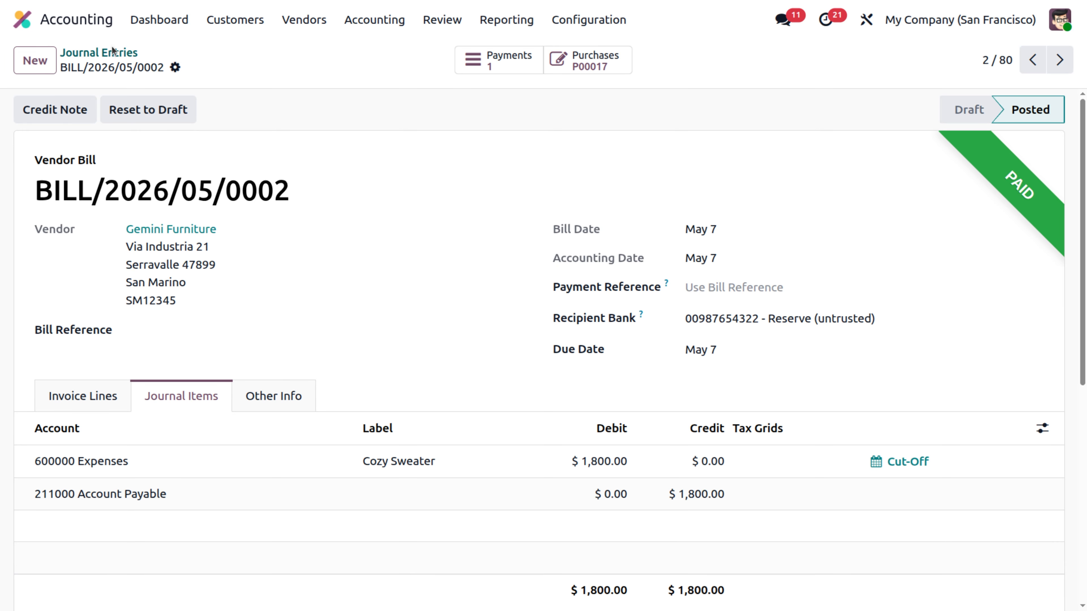
click(102, 56)
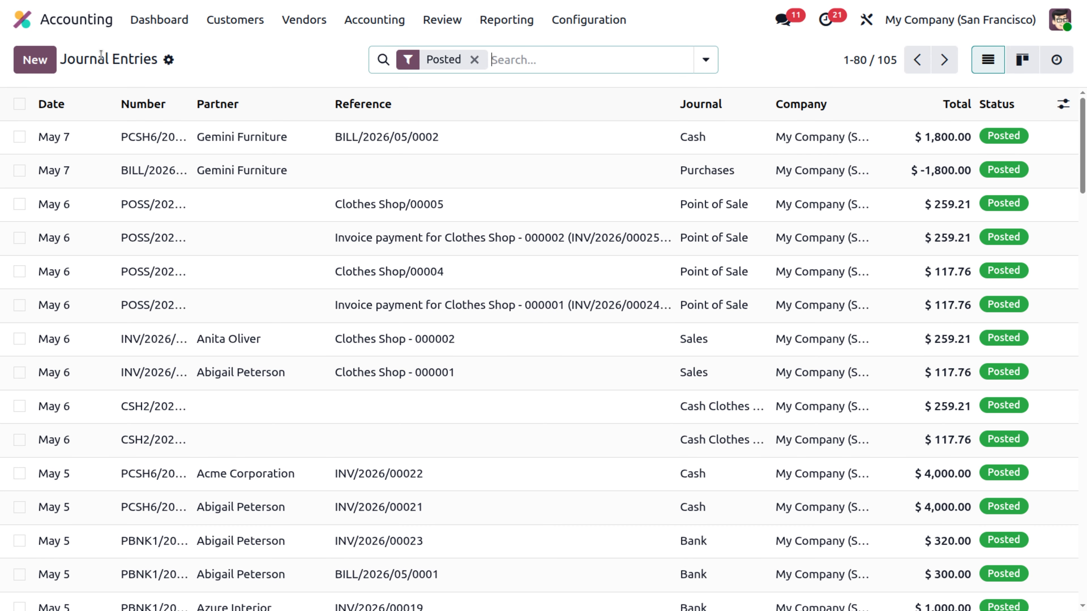
Step: Open the Balance Sheet report and review the General Ledger of the main Cash account under Bank and Cash
click(512, 21)
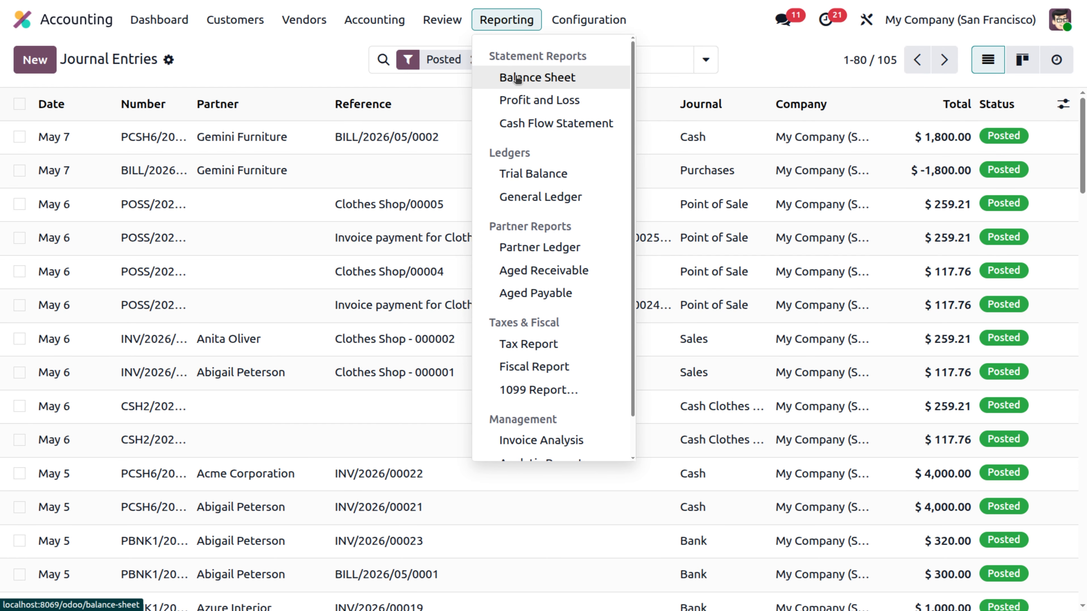
click(518, 77)
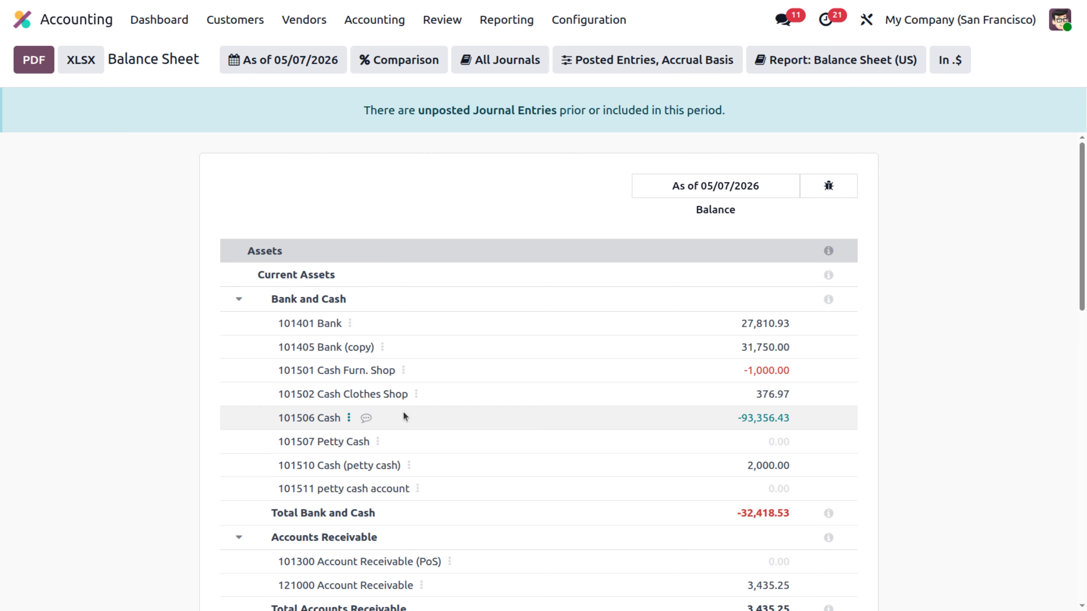
click(349, 420)
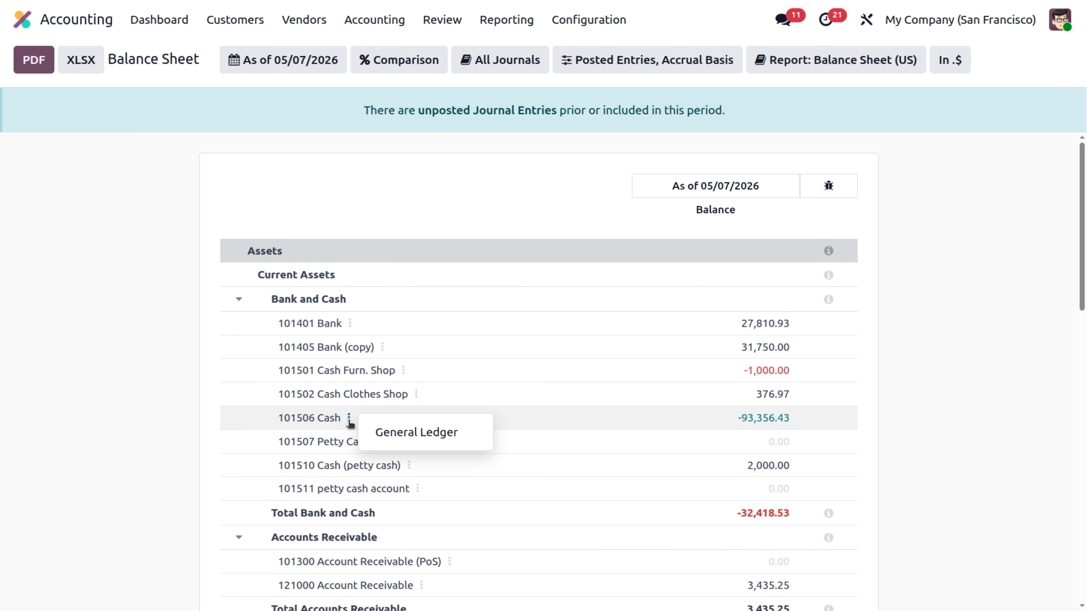
click(405, 436)
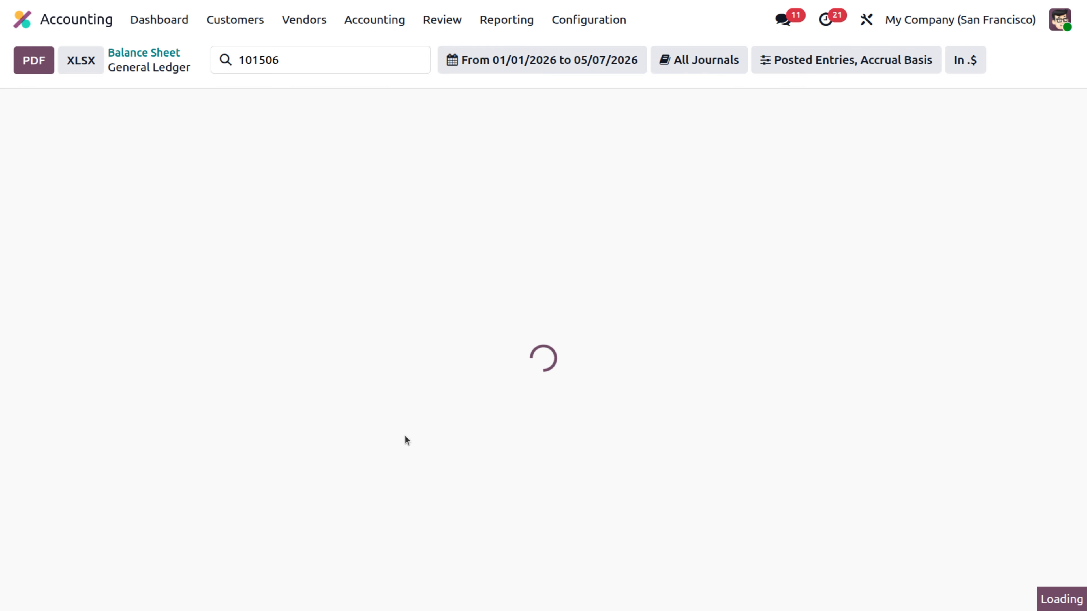
scroll(406, 435, down, 1)
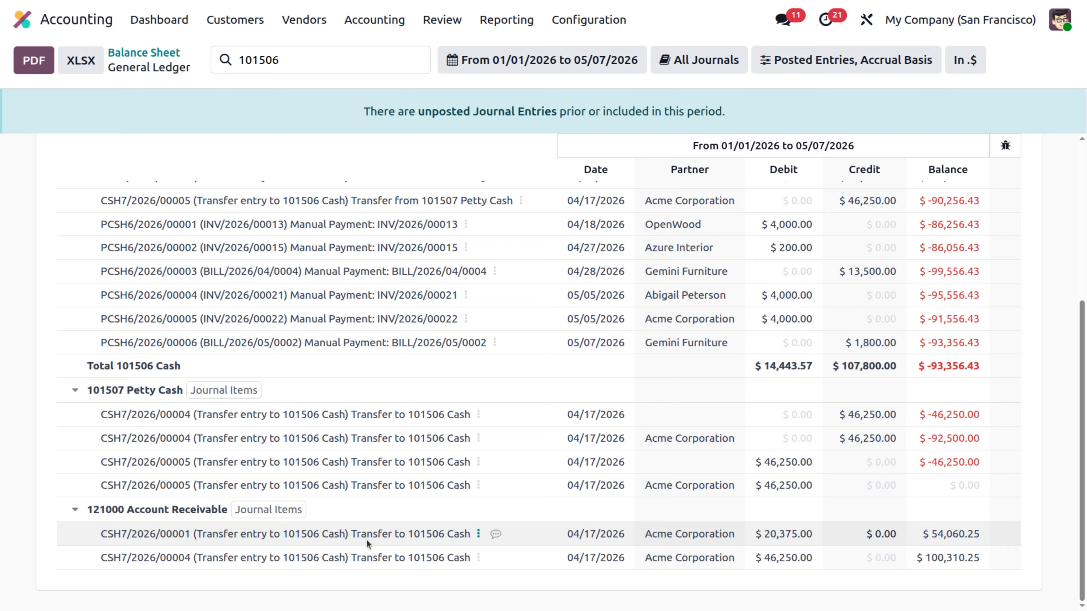
scroll(367, 541, up, 5)
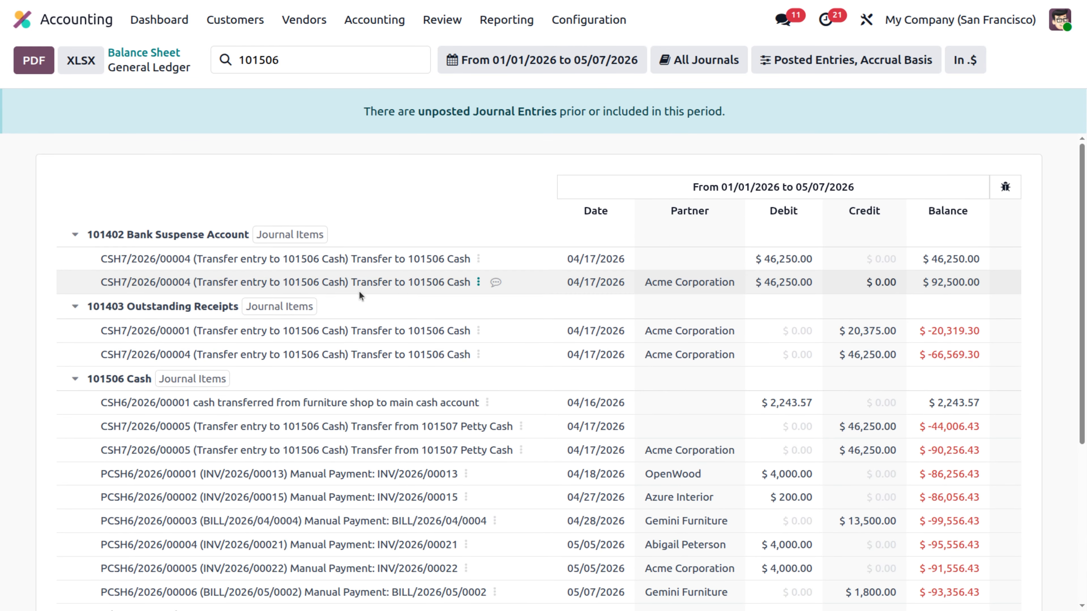
scroll(345, 414, down, 1)
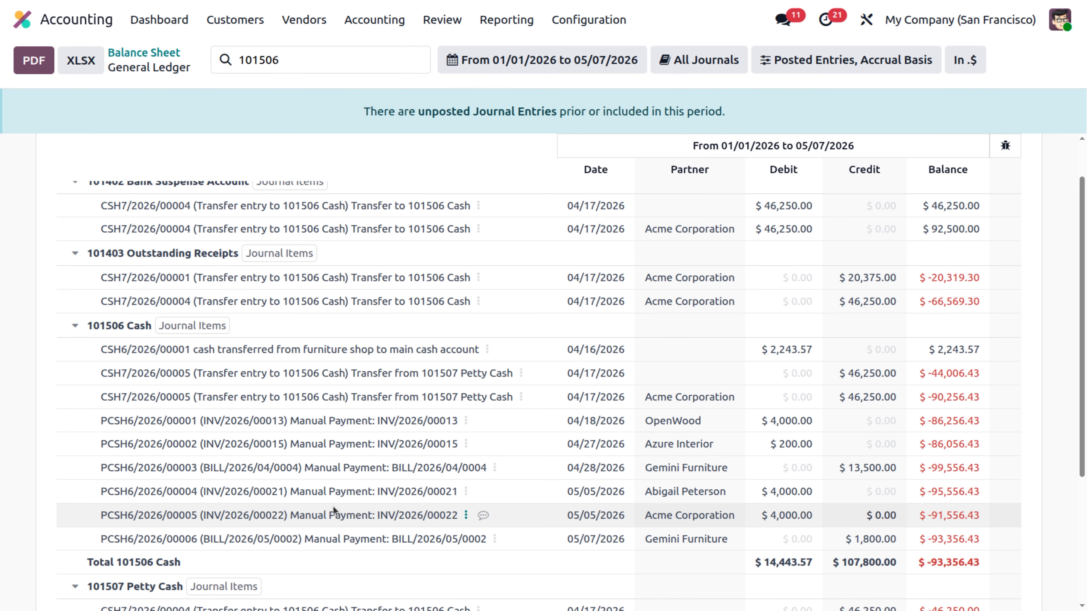
scroll(333, 506, up, 2)
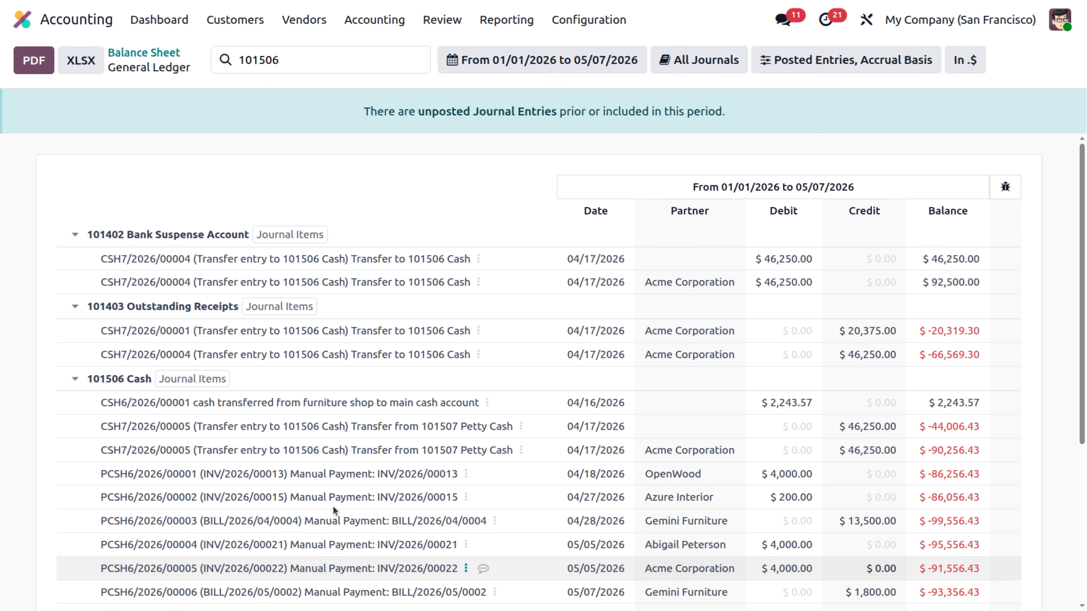
Step: Return to the Balance Sheet and review the General Ledger of the Account Payable account under Current Liabilities
click(167, 54)
scroll(404, 418, down, 5)
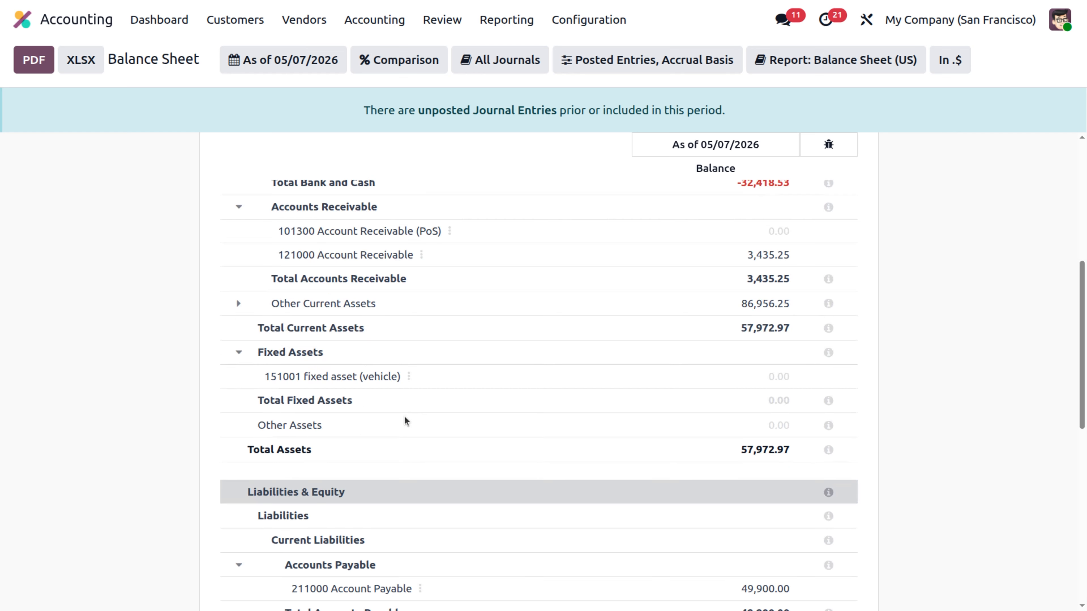
scroll(405, 419, down, 1)
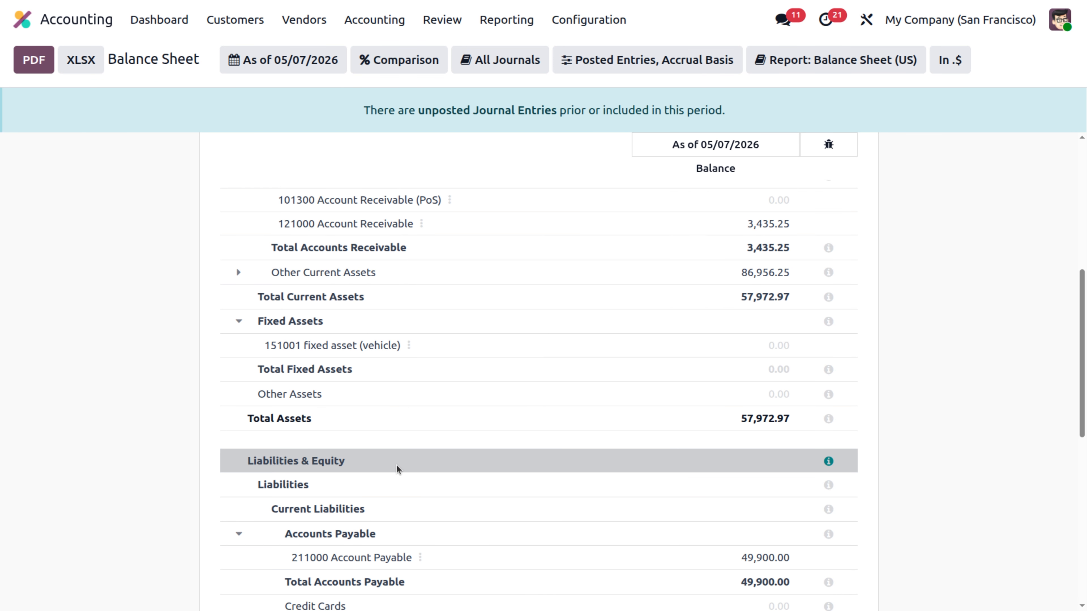
scroll(417, 554, down, 3)
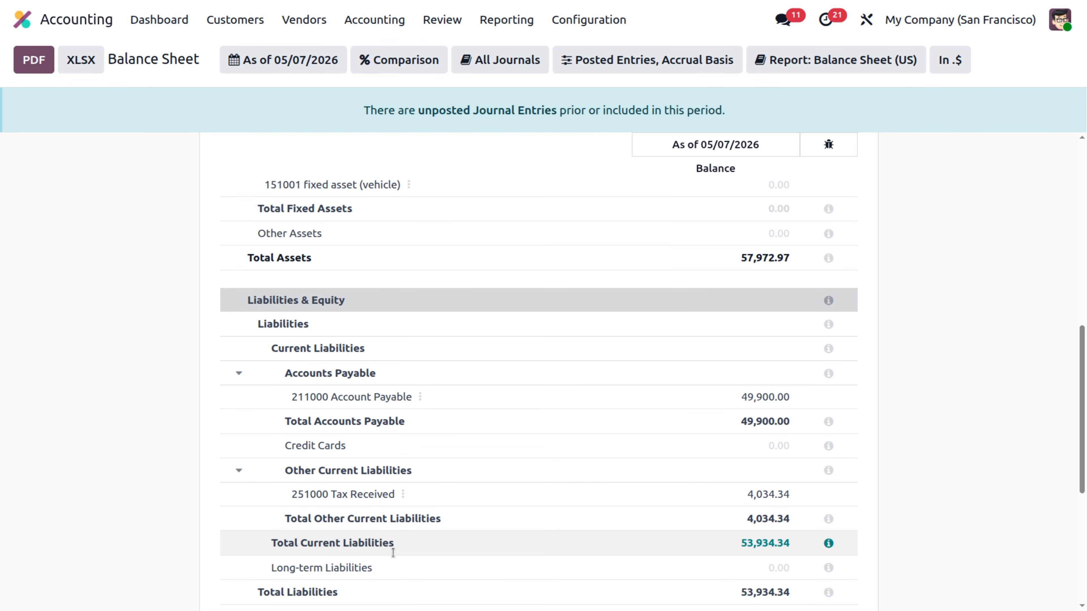
click(420, 397)
click(453, 412)
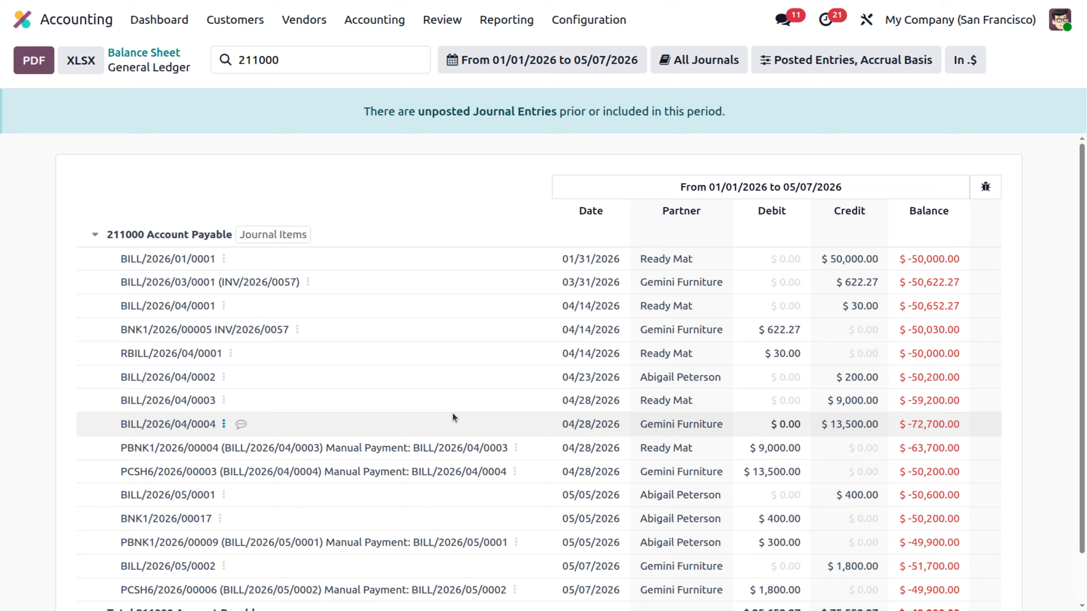
scroll(452, 413, down, 3)
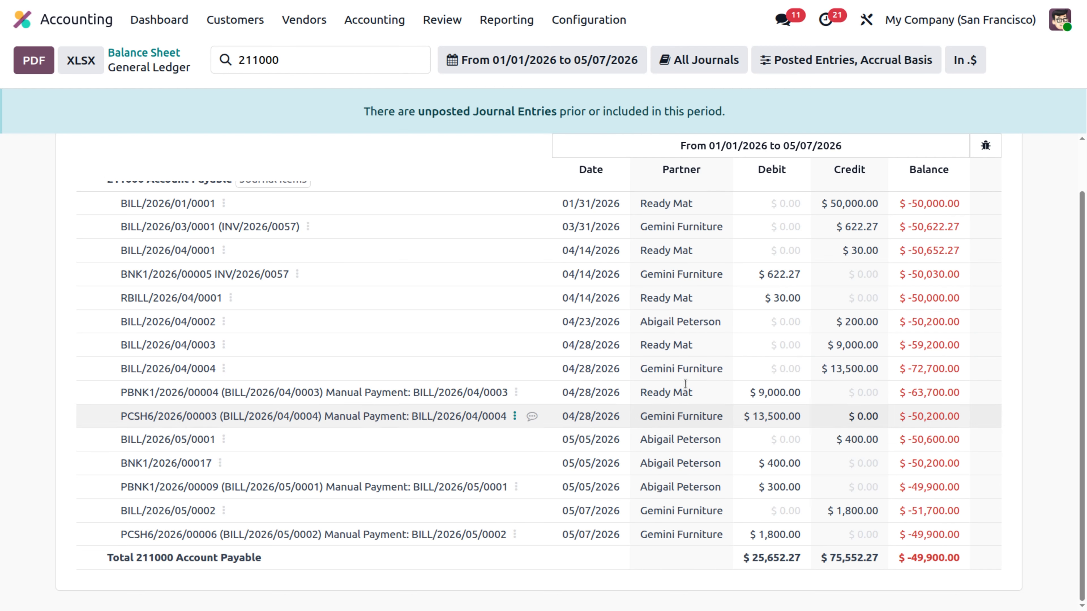
Step: Open the Profit and Loss report and view the General Ledger of the Expenses account
click(509, 20)
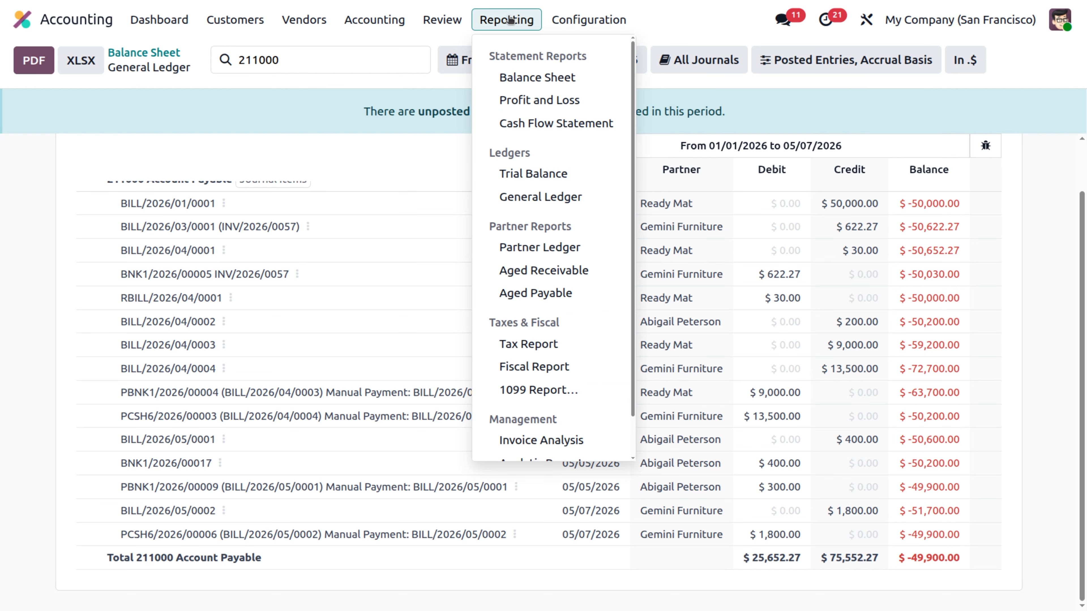
click(521, 101)
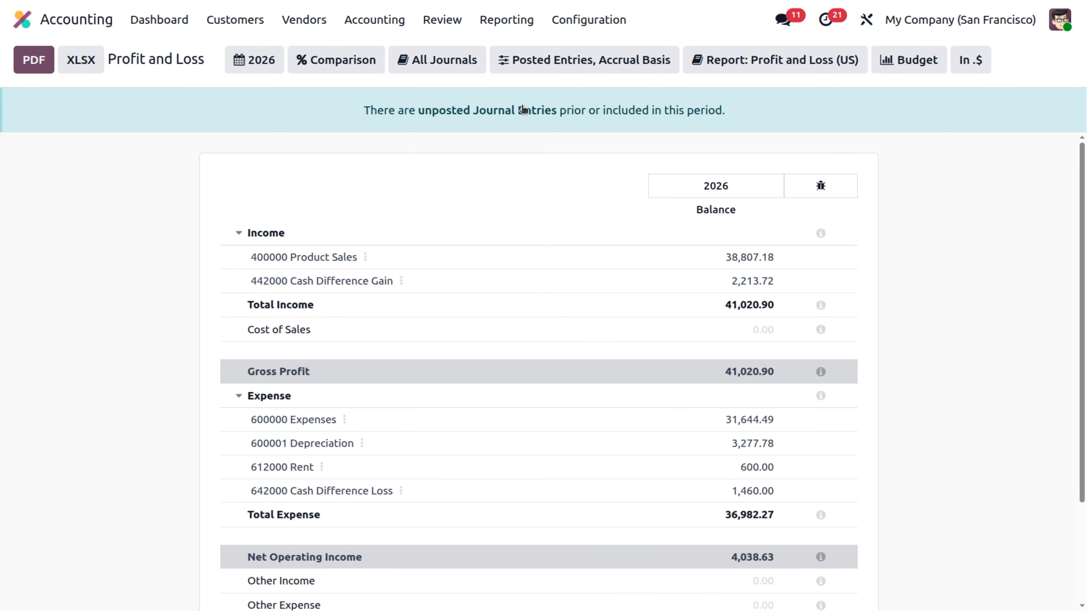
click(345, 420)
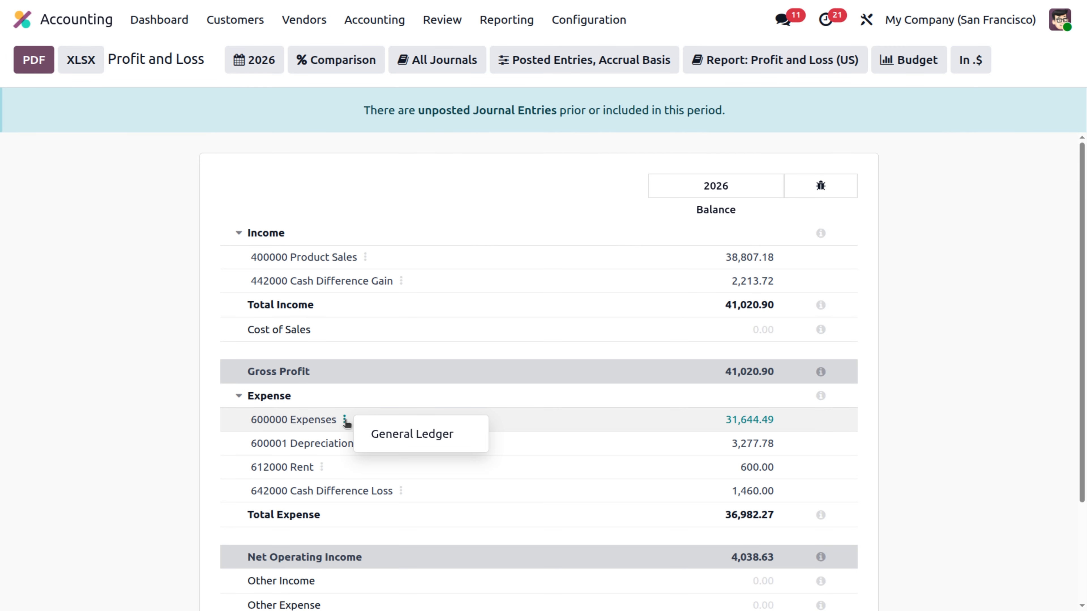
click(391, 435)
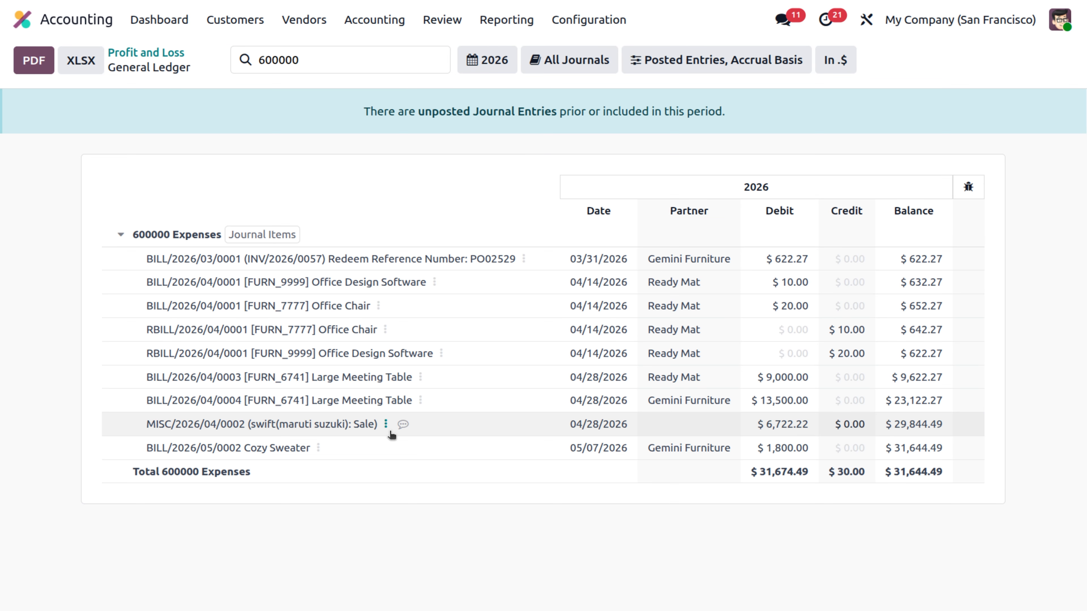